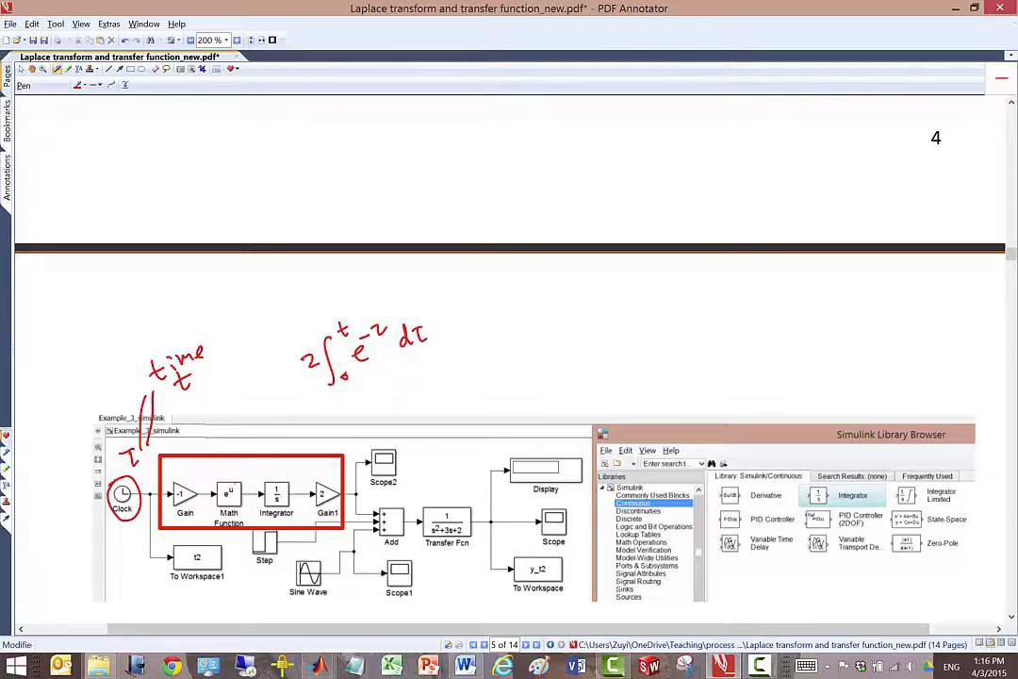
mouse_move(218, 476)
mouse_down()
mouse_move(247, 509)
mouse_move(224, 471)
mouse_up()
click(154, 69)
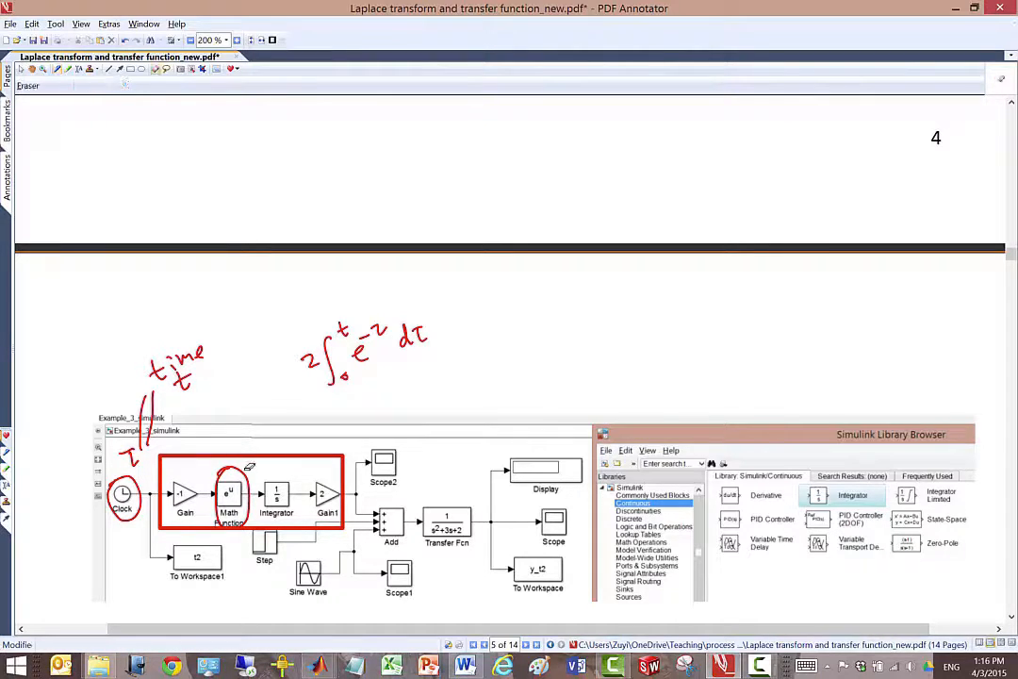
drag(254, 476, 244, 467)
- Circle the Math Function block with a blue pen and sketch its diagram with input u, block e^u and output e^u
click(57, 69)
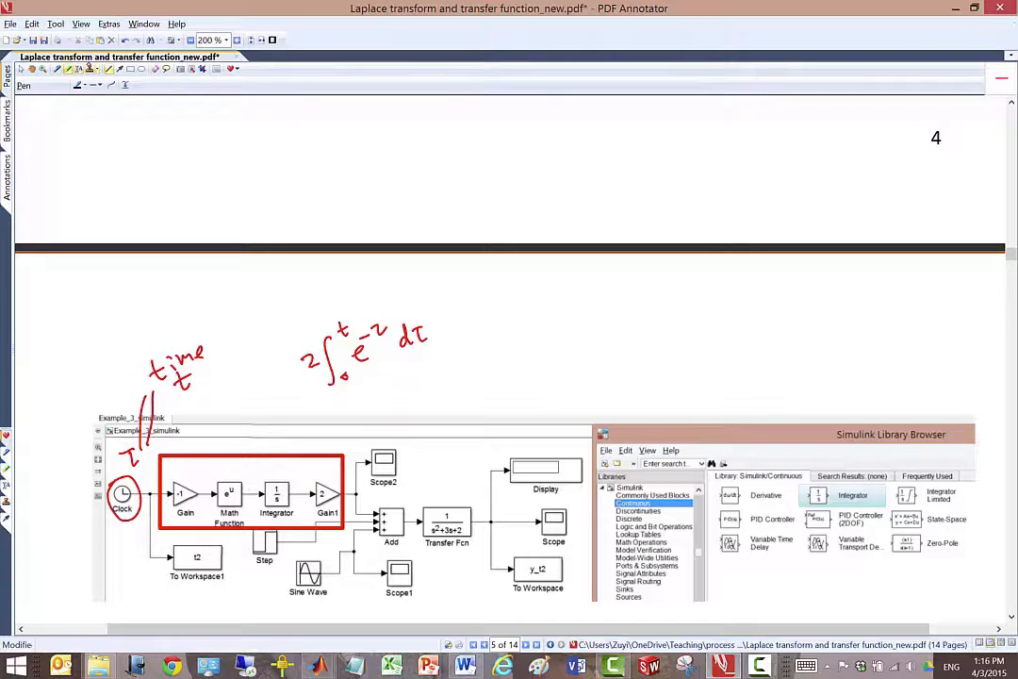
click(84, 85)
click(121, 97)
drag(235, 474, 274, 412)
mouse_move(345, 415)
mouse_down()
mouse_move(358, 426)
mouse_move(382, 383)
mouse_move(332, 428)
mouse_move(312, 408)
mouse_up()
mouse_move(392, 402)
mouse_down()
mouse_move(443, 407)
mouse_move(459, 377)
mouse_up()
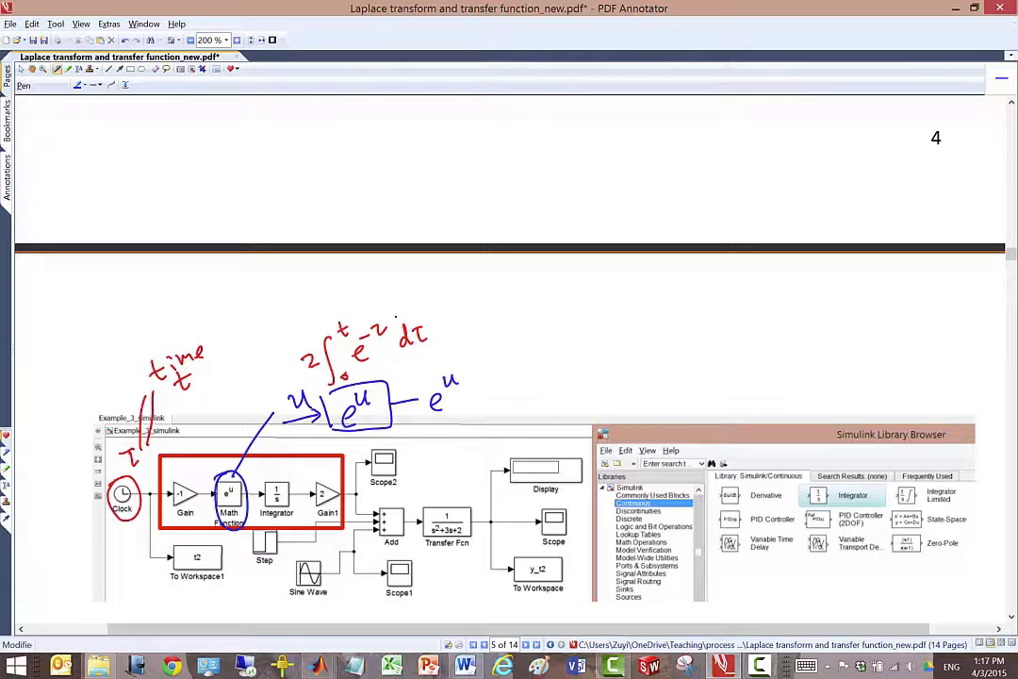
- Circle the exponent in the integral and the first Gain block, and handwrite the ×-1 product with its output -τ
mouse_move(379, 314)
mouse_down()
mouse_move(397, 332)
mouse_move(355, 332)
mouse_move(383, 310)
mouse_up()
drag(196, 478, 188, 476)
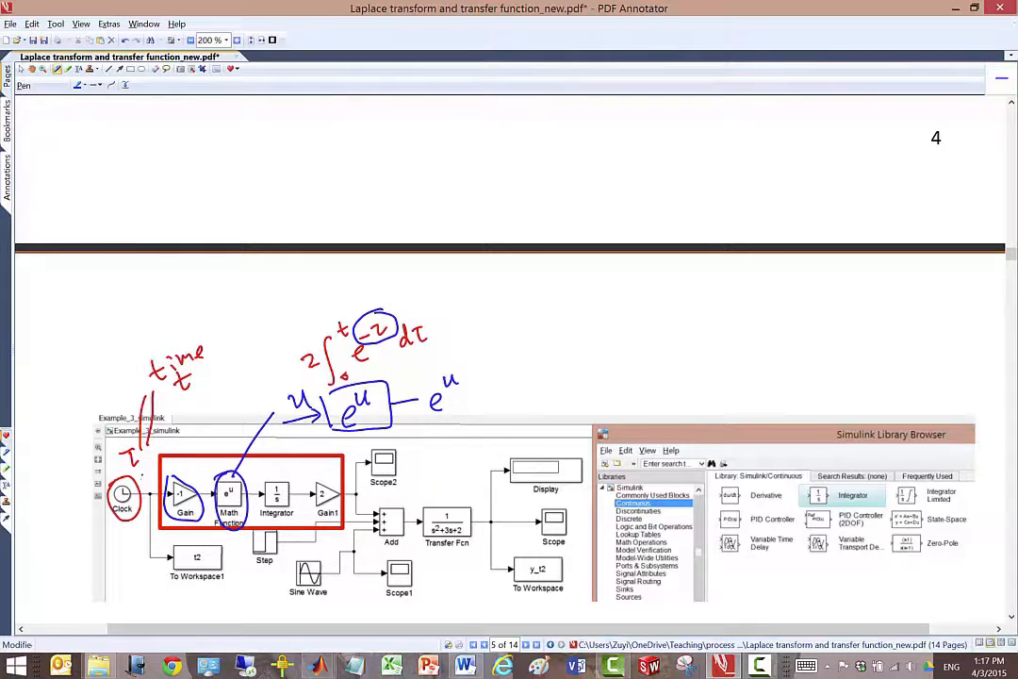
mouse_move(145, 470)
mouse_down()
mouse_move(156, 481)
mouse_move(190, 468)
mouse_move(218, 441)
mouse_up()
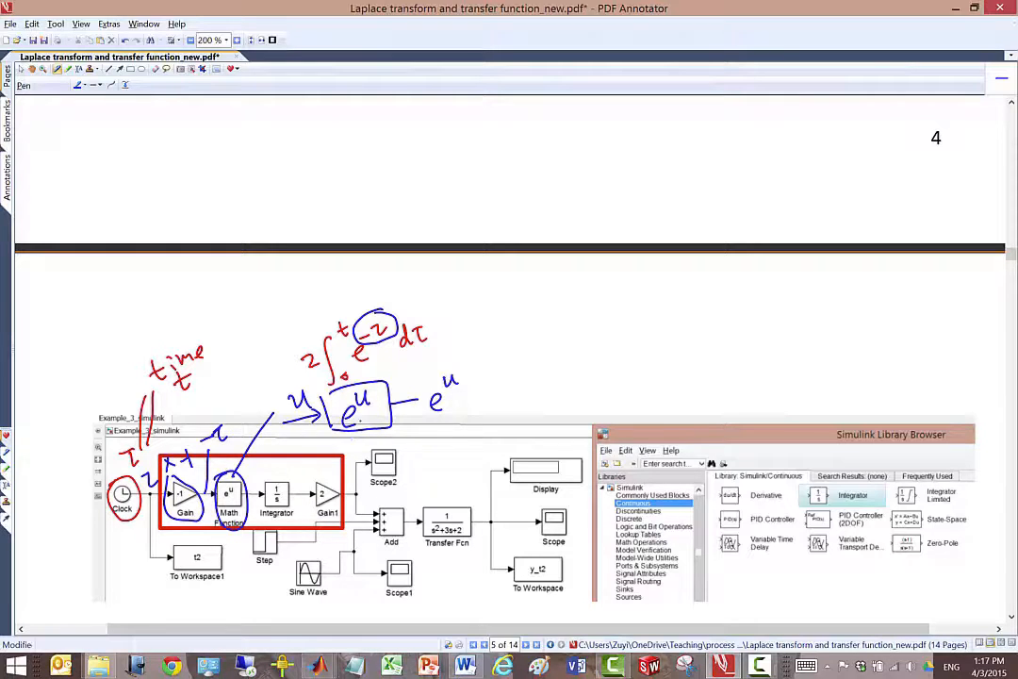
mouse_move(226, 430)
mouse_down()
mouse_move(217, 438)
mouse_move(231, 425)
mouse_up()
mouse_move(223, 427)
mouse_down()
mouse_move(226, 441)
mouse_move(233, 424)
mouse_move(229, 438)
mouse_up()
- Label the Integrator's input e^-τ and output ∫e^-τ, and circle the Integrator, Gain1 and the integral's factor 2
mouse_move(252, 496)
mouse_down()
mouse_move(287, 444)
mouse_move(296, 487)
mouse_move(263, 506)
mouse_move(282, 477)
mouse_up()
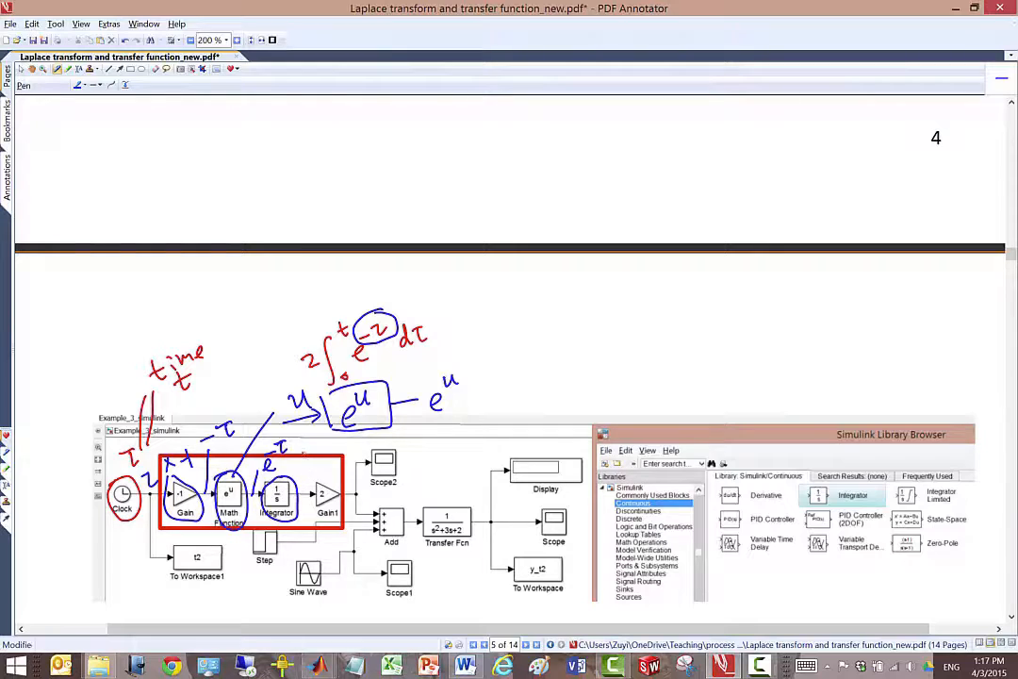
mouse_move(308, 443)
mouse_down()
mouse_move(301, 471)
mouse_move(328, 453)
mouse_move(332, 462)
mouse_move(348, 437)
mouse_up()
drag(342, 439, 347, 448)
mouse_move(318, 481)
mouse_down()
mouse_move(332, 519)
mouse_move(322, 477)
mouse_up()
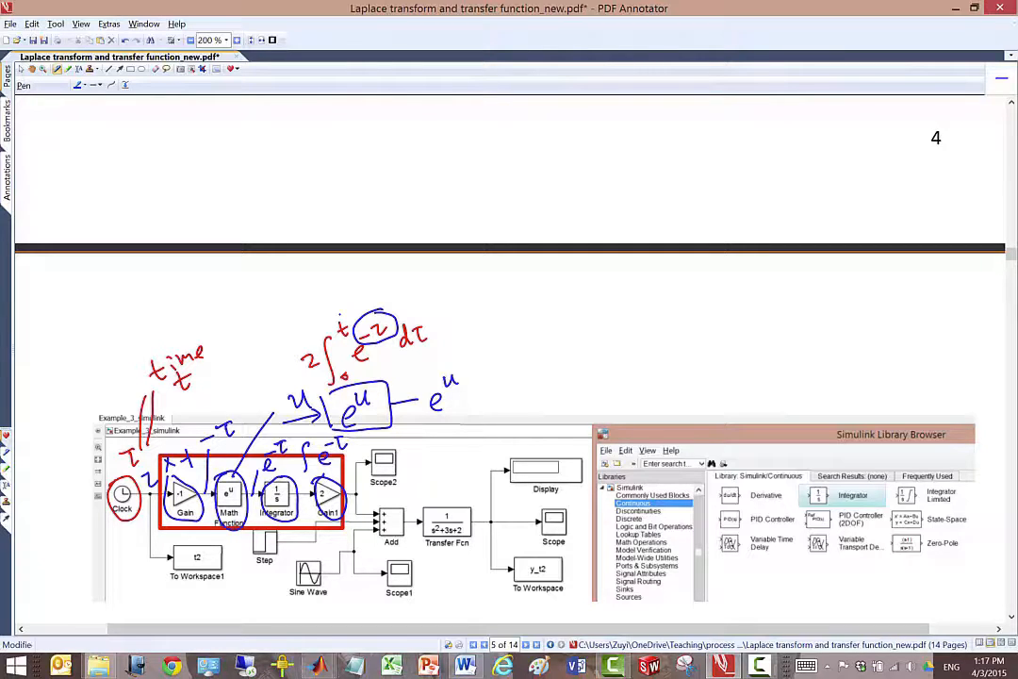
drag(301, 344, 295, 348)
- Switch to the Example_3_simulink model window and shift the Transfer Fcn block to the right to make room
mouse_move(318, 666)
click(357, 596)
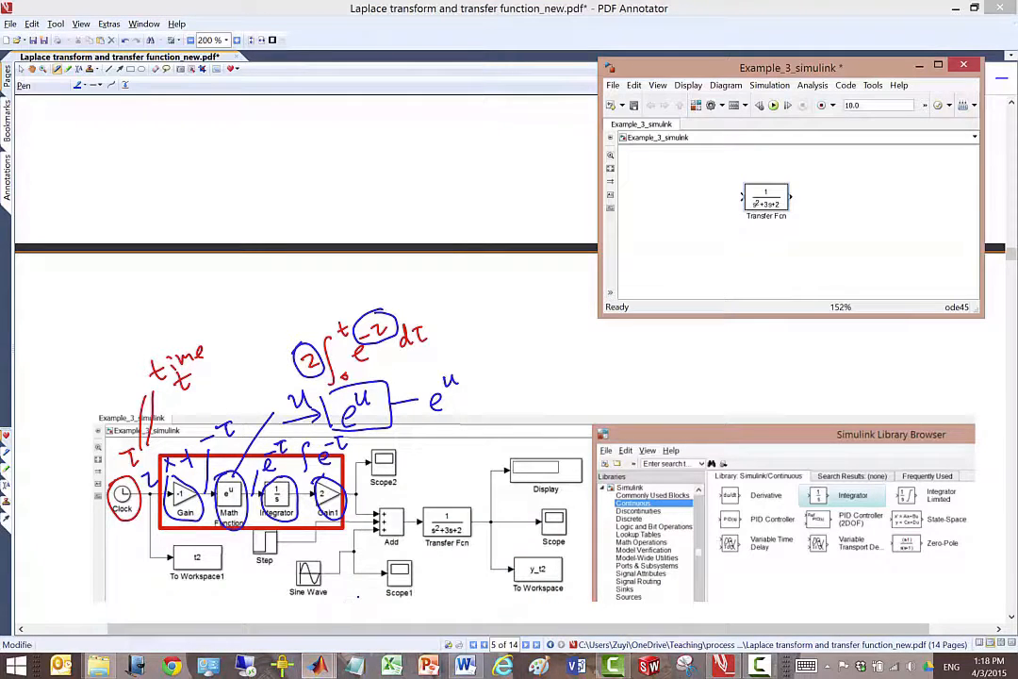
drag(788, 67, 735, 129)
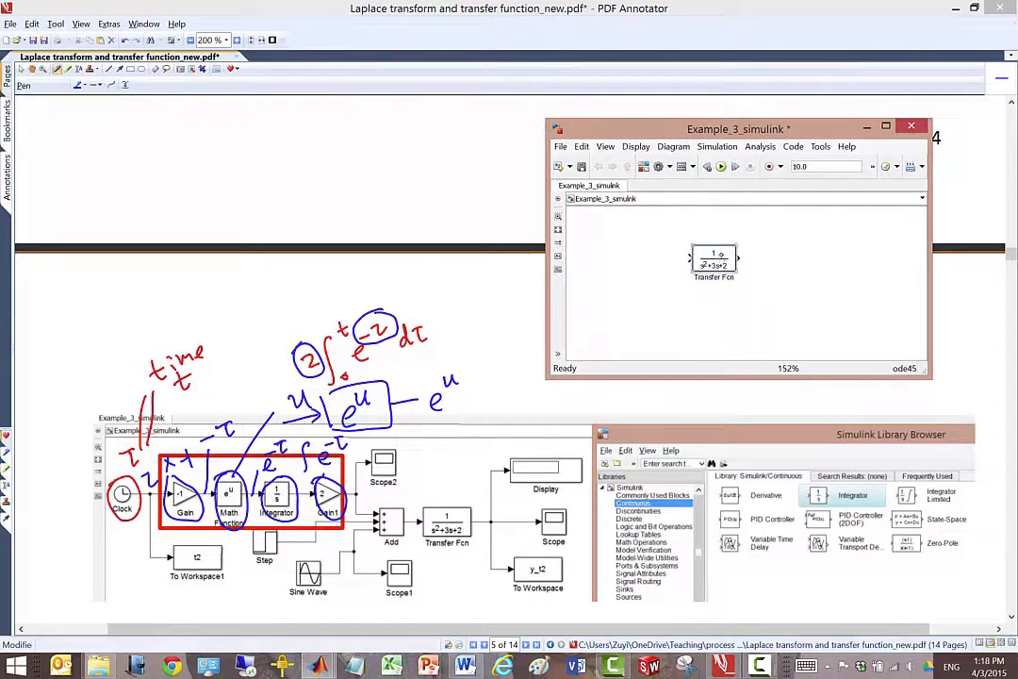
drag(803, 255, 775, 270)
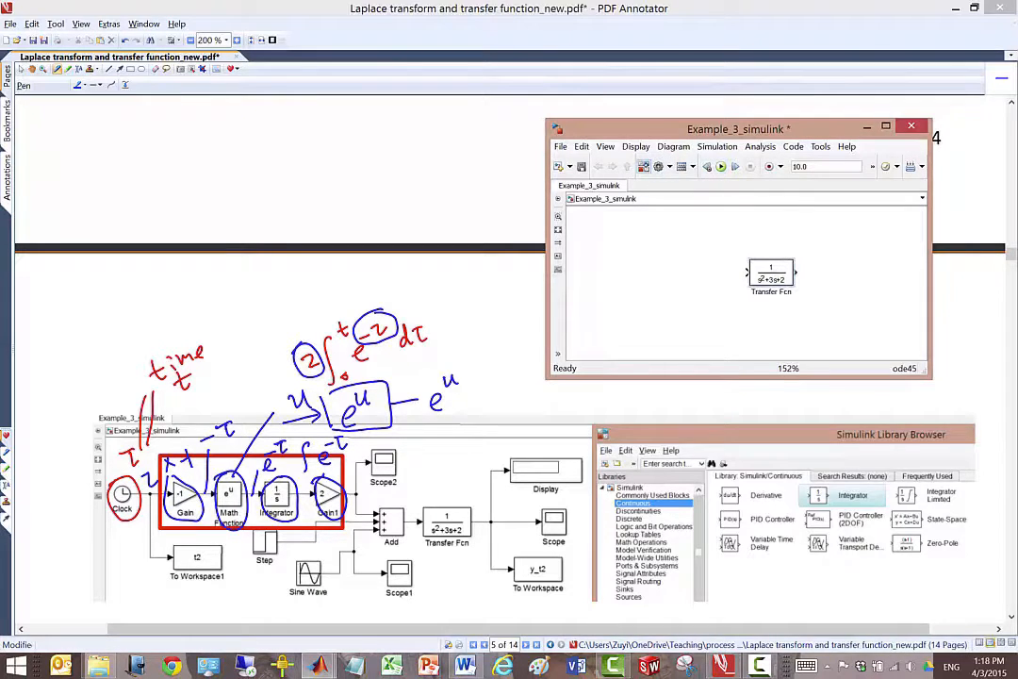
- Add a Clock block from the Simulink Sources library to the left of the Transfer Fcn block
click(644, 166)
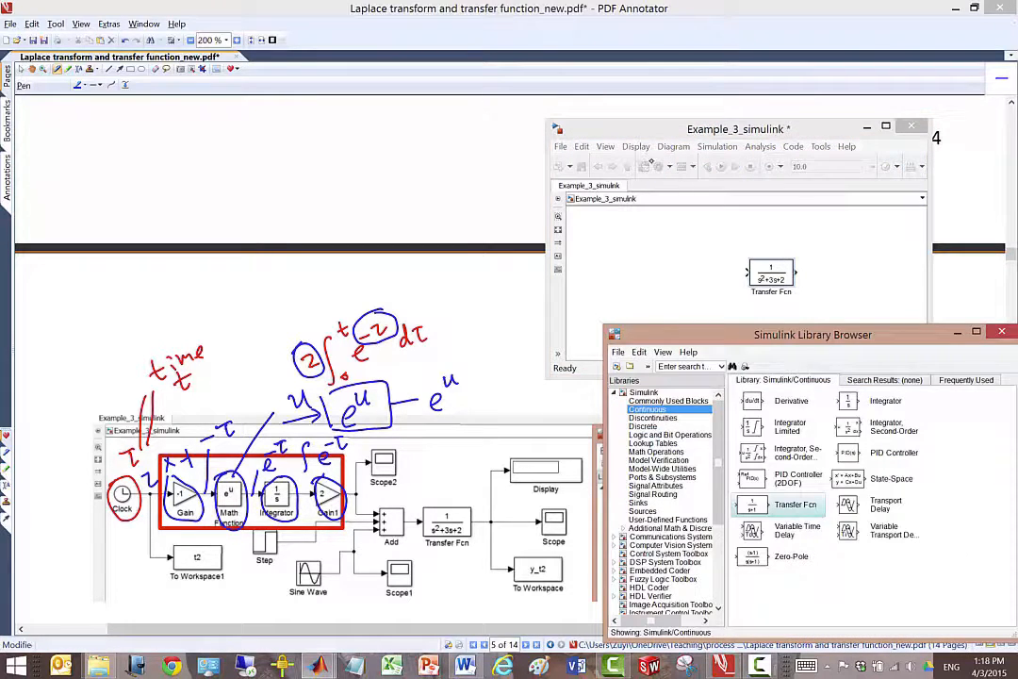
click(650, 510)
drag(732, 401, 605, 266)
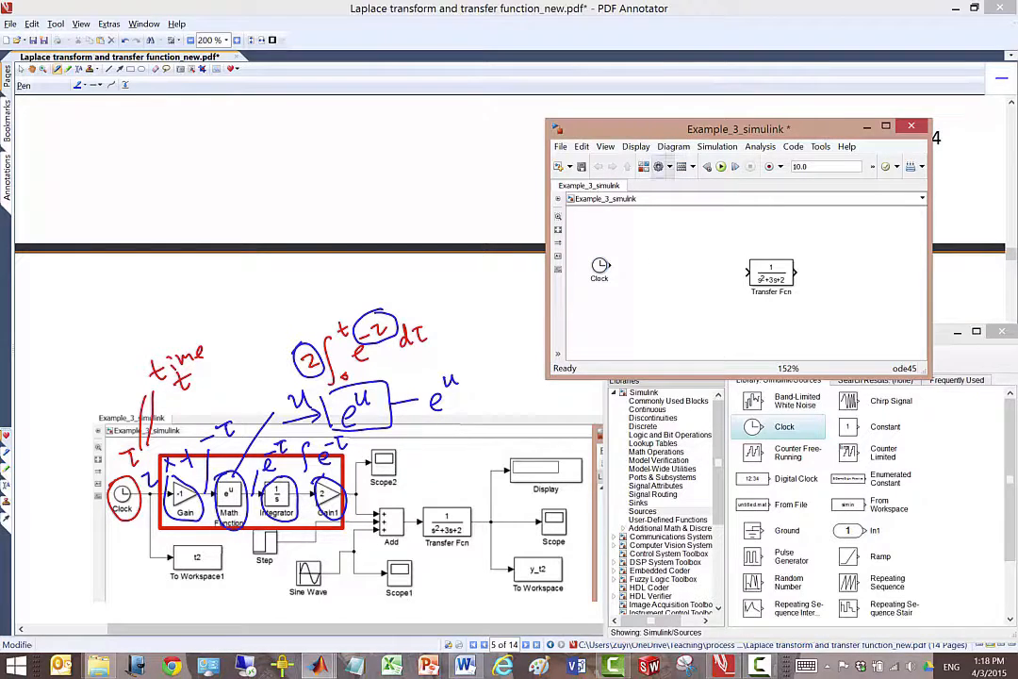
- Add a Gain block from the Math Operations library to the right of the Clock block
click(645, 166)
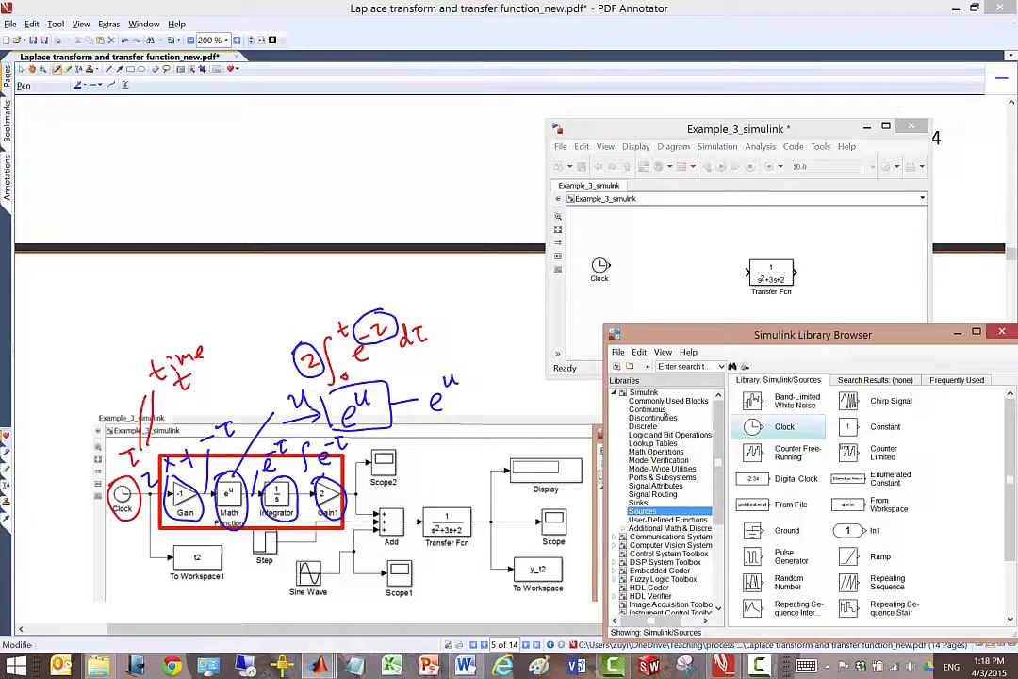
click(659, 452)
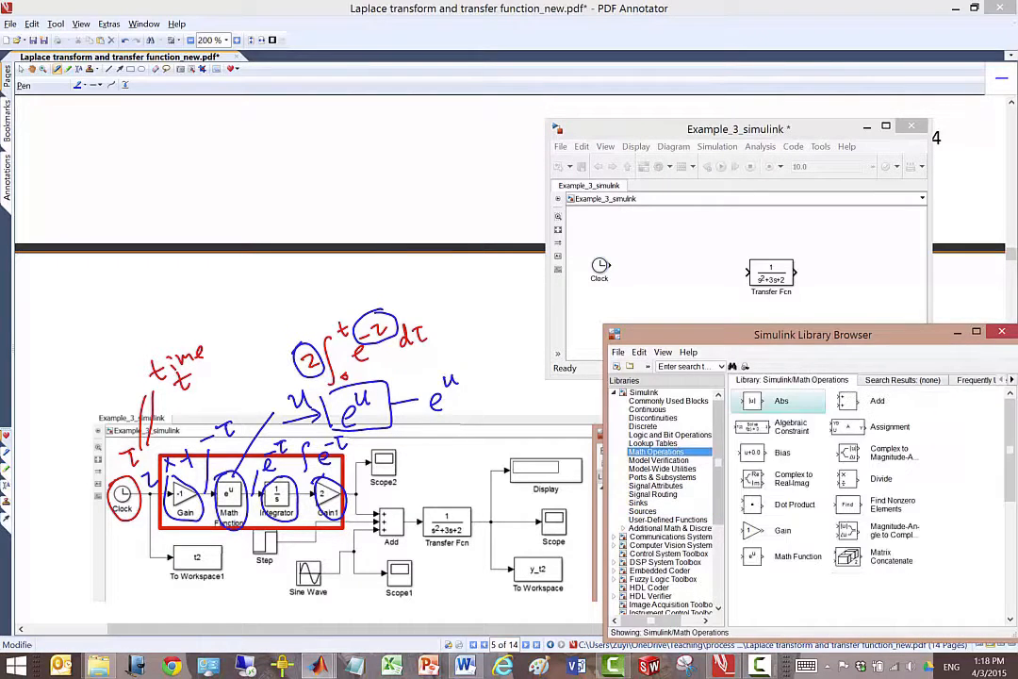
click(773, 531)
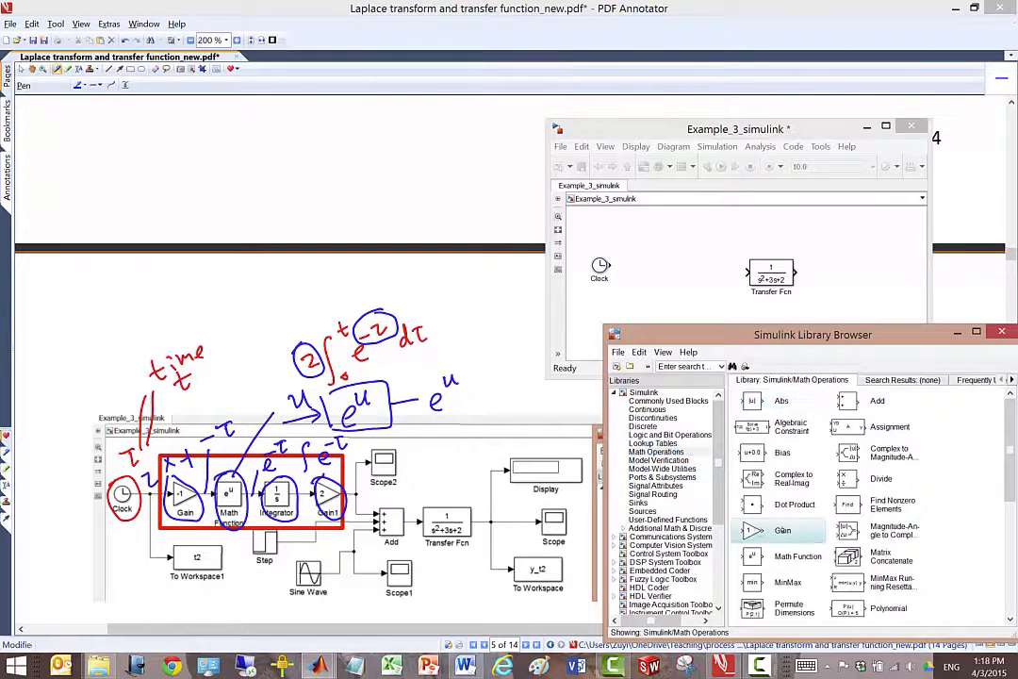
drag(778, 530, 646, 265)
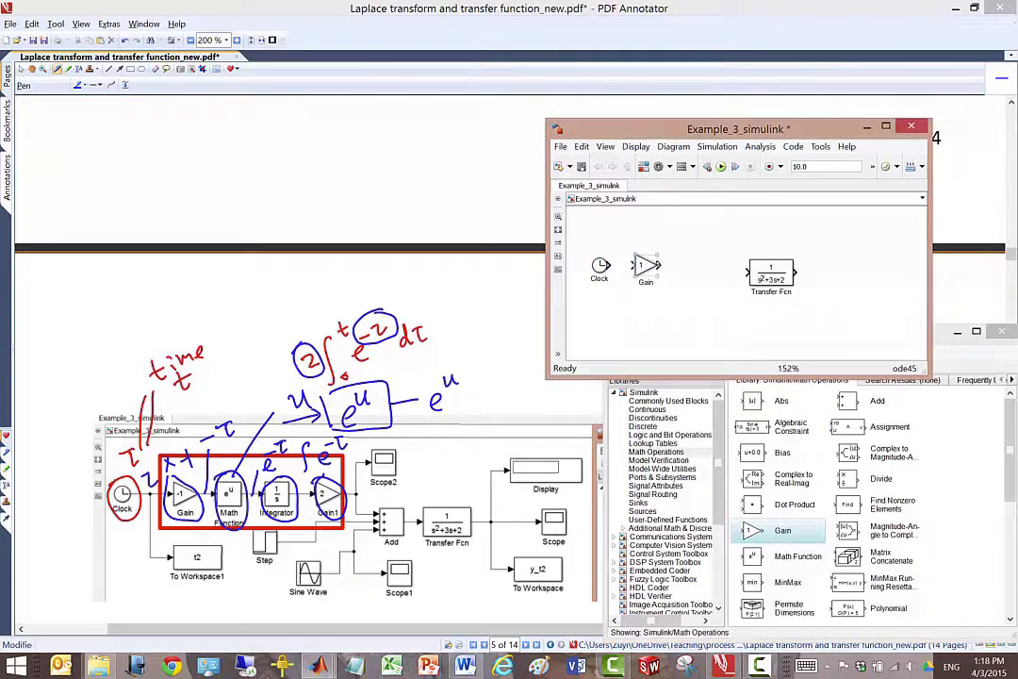
- Set the Gain block's gain to -1 and connect the Clock output to its input
double_click(646, 265)
text(-1)
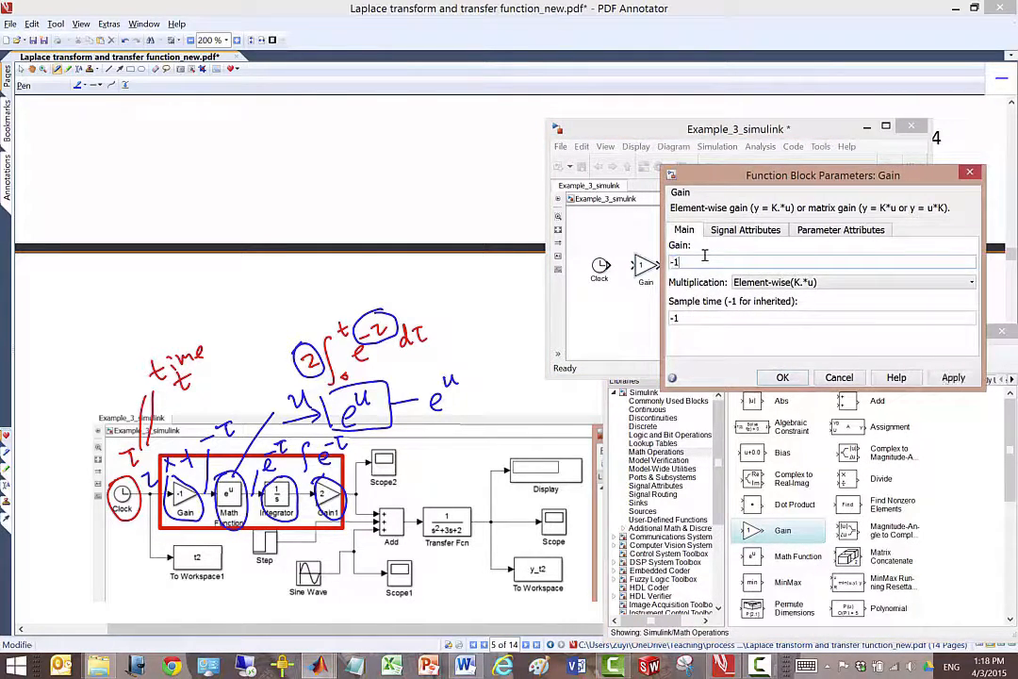
key(Return)
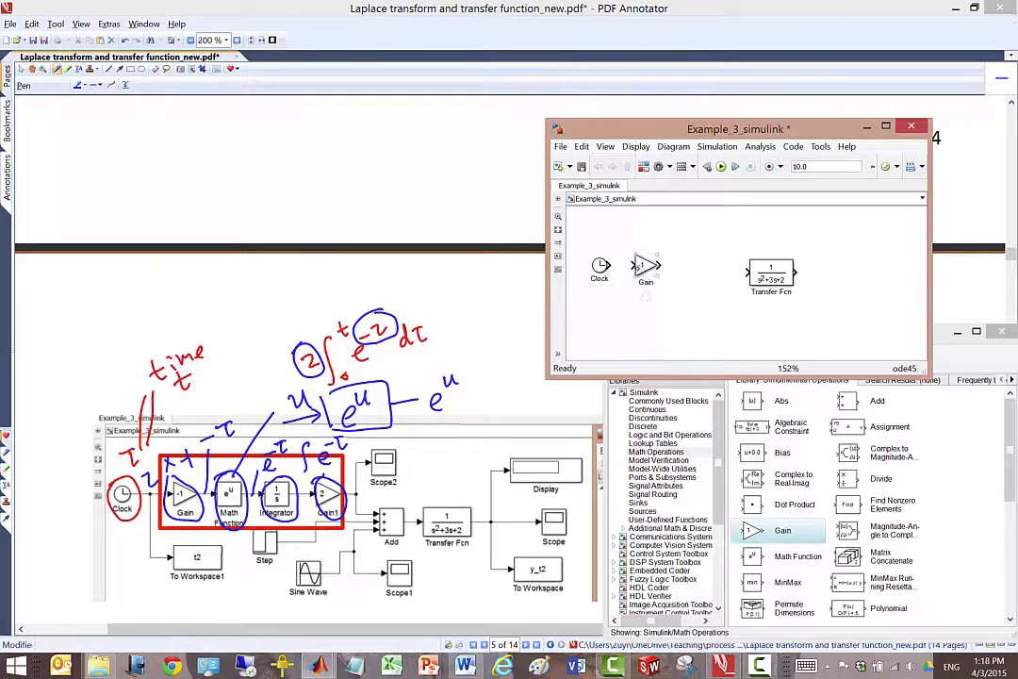
drag(612, 265, 634, 265)
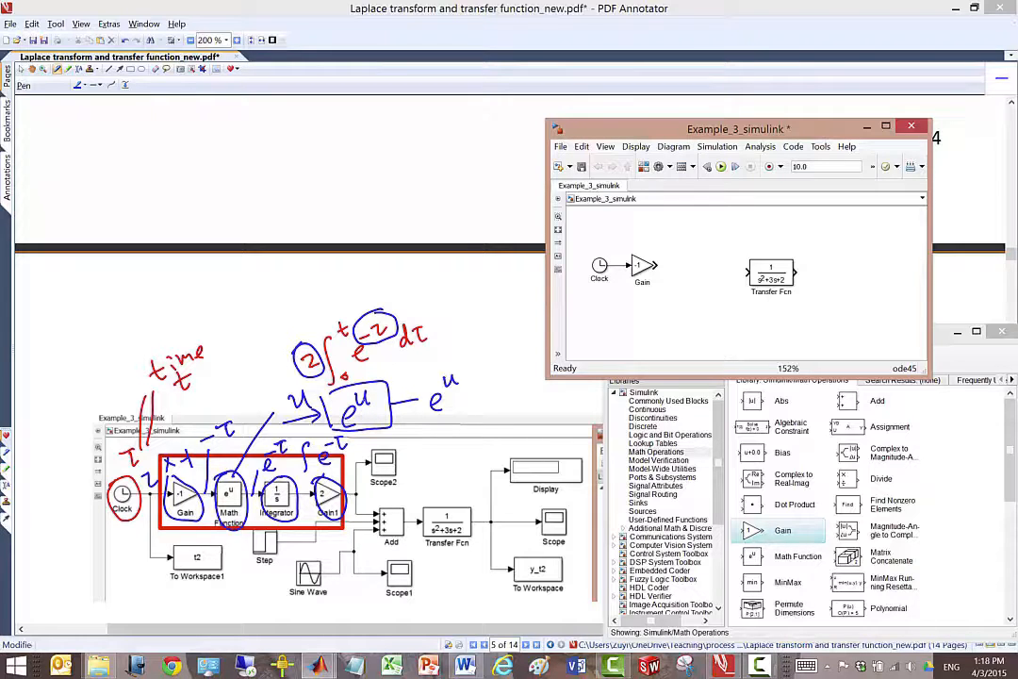
- Add a Math Function block from the Math Operations library to the right of the Gain block
click(645, 167)
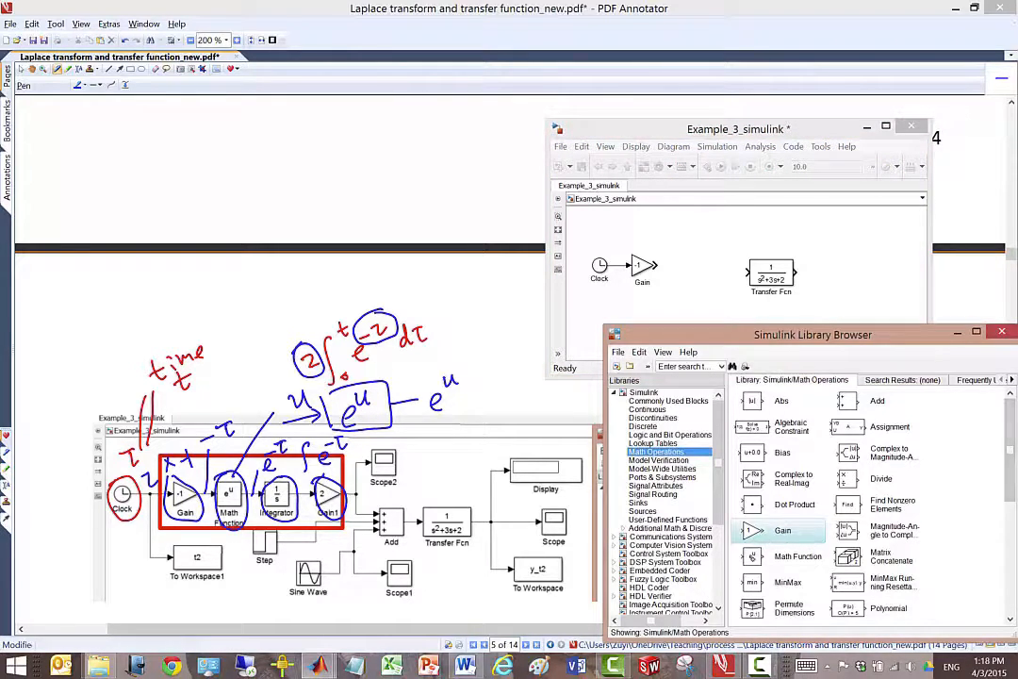
click(774, 556)
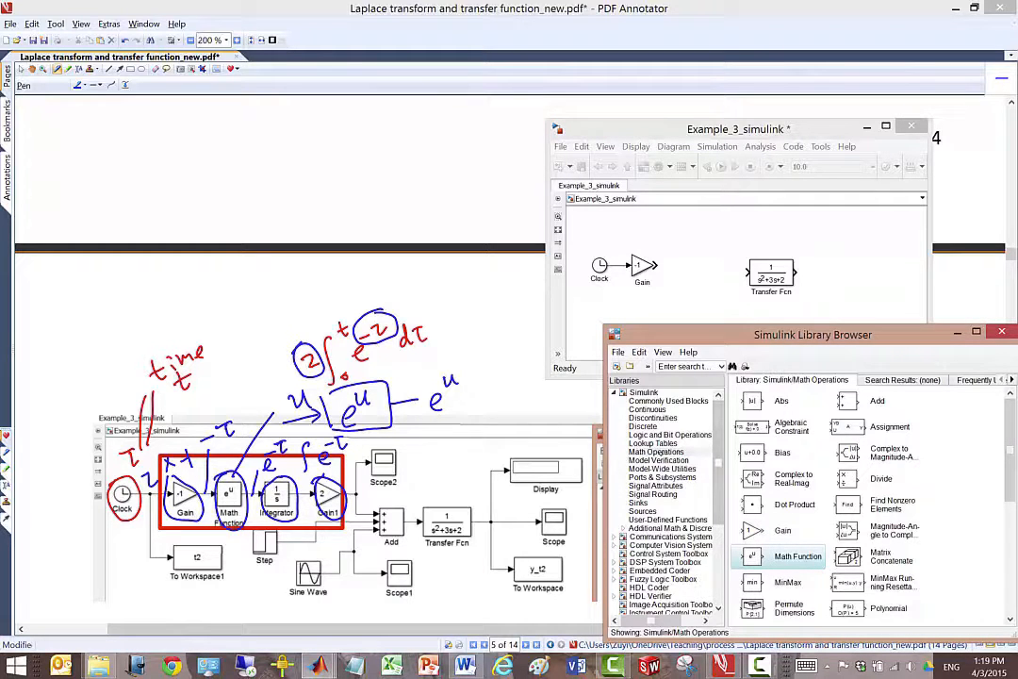
click(661, 453)
drag(769, 560, 687, 267)
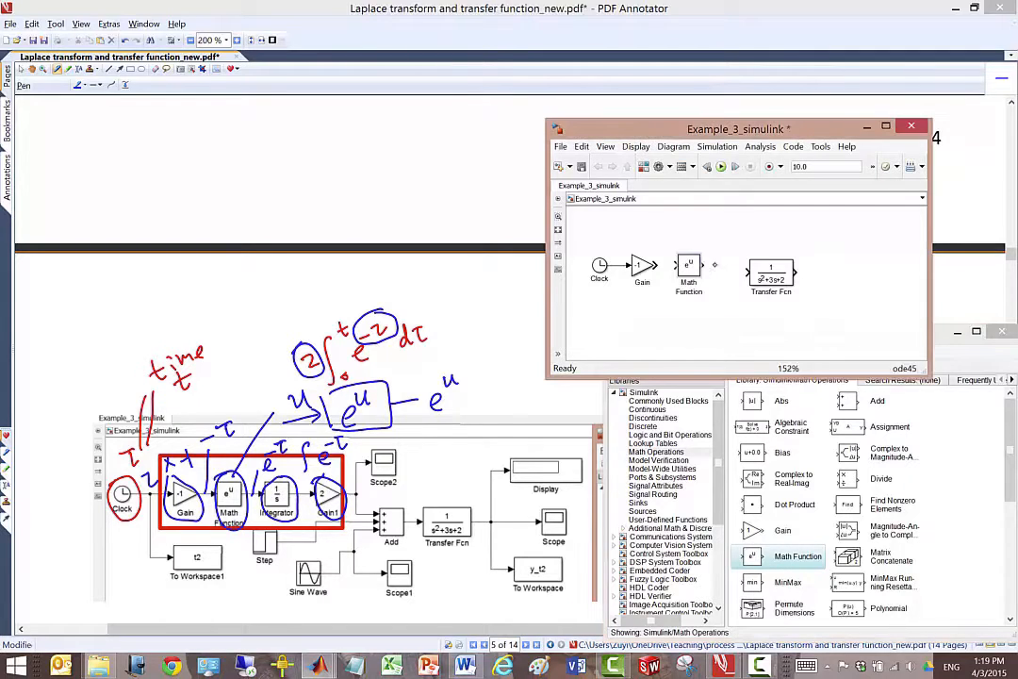
- Choose exp as the Math Function block's function and connect the Gain output to its input
double_click(686, 266)
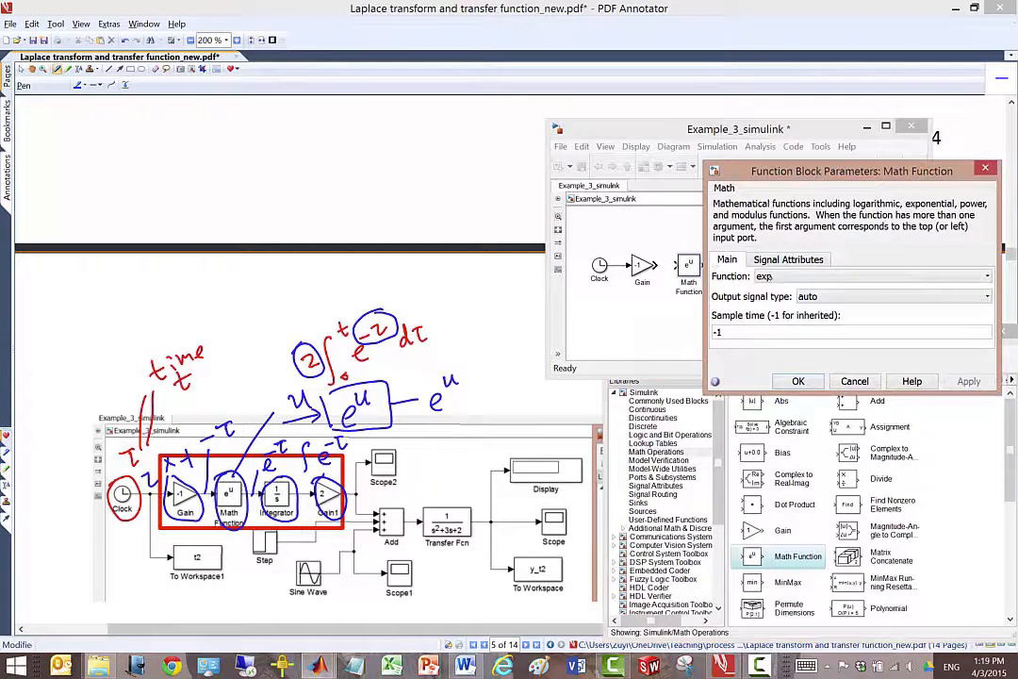
click(778, 276)
click(778, 287)
key(Return)
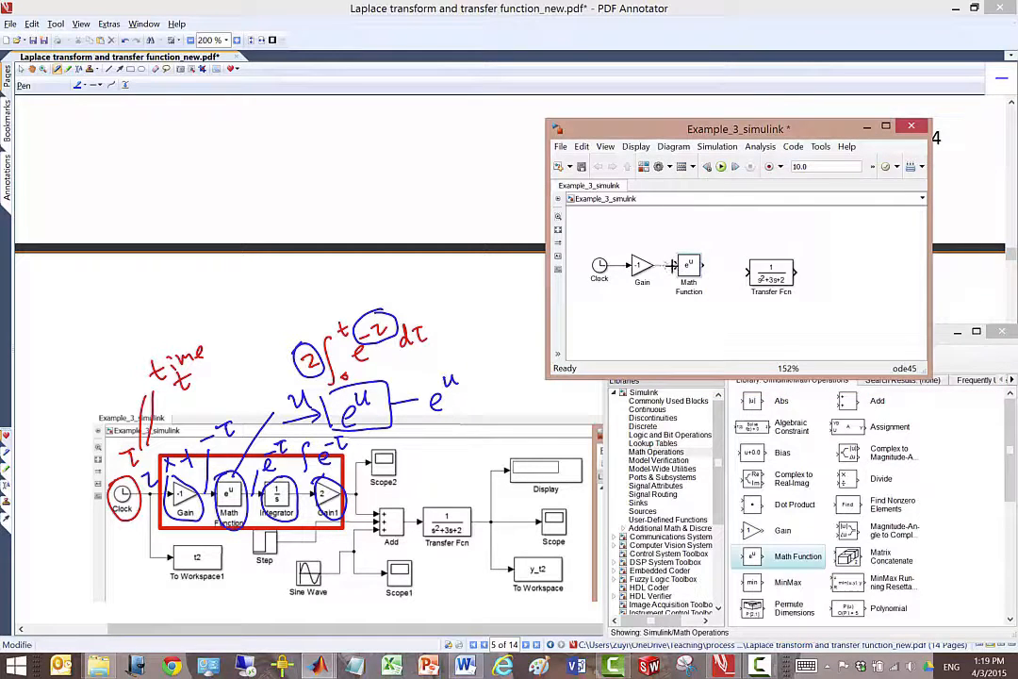
- Add an Integrator block from the Continuous library between Math Function and Transfer Fcn, connected to the Math Function output
drag(771, 272, 835, 268)
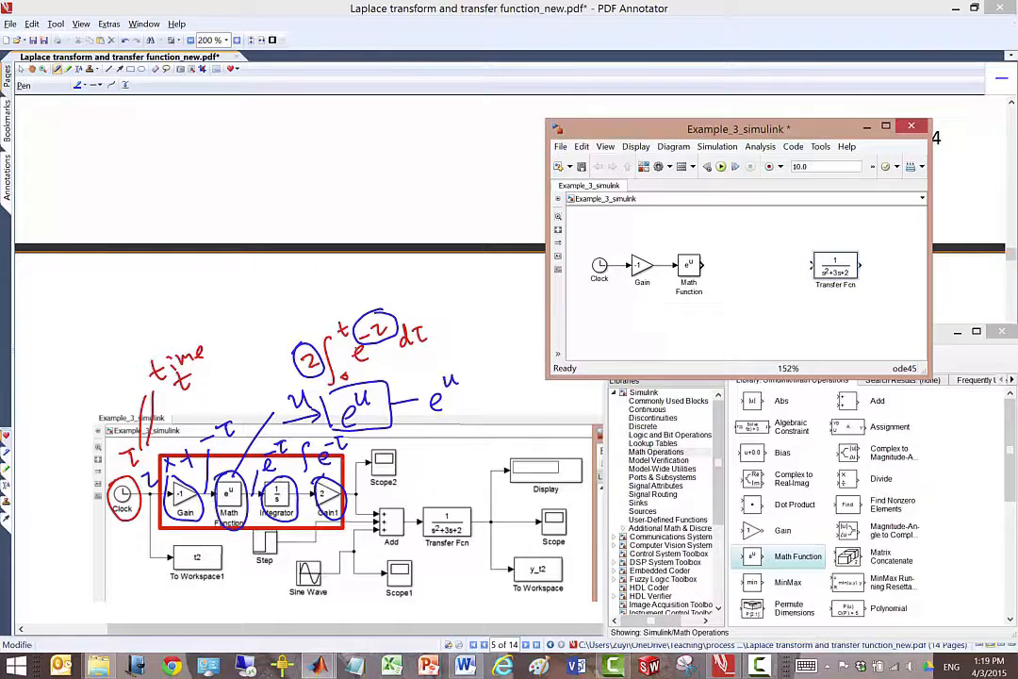
click(644, 165)
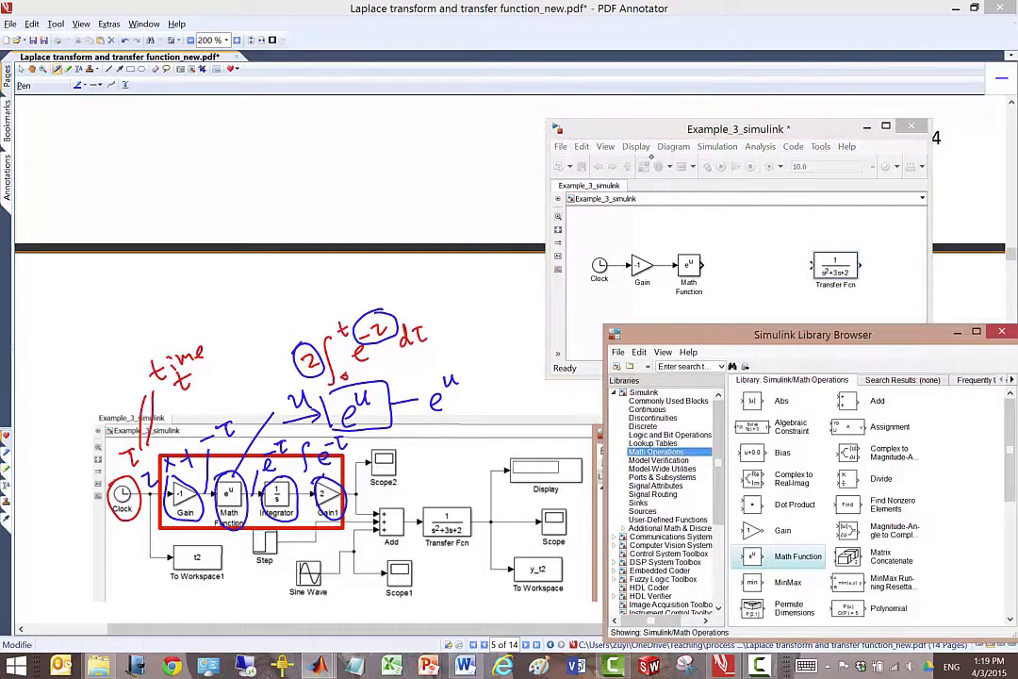
click(660, 401)
click(664, 410)
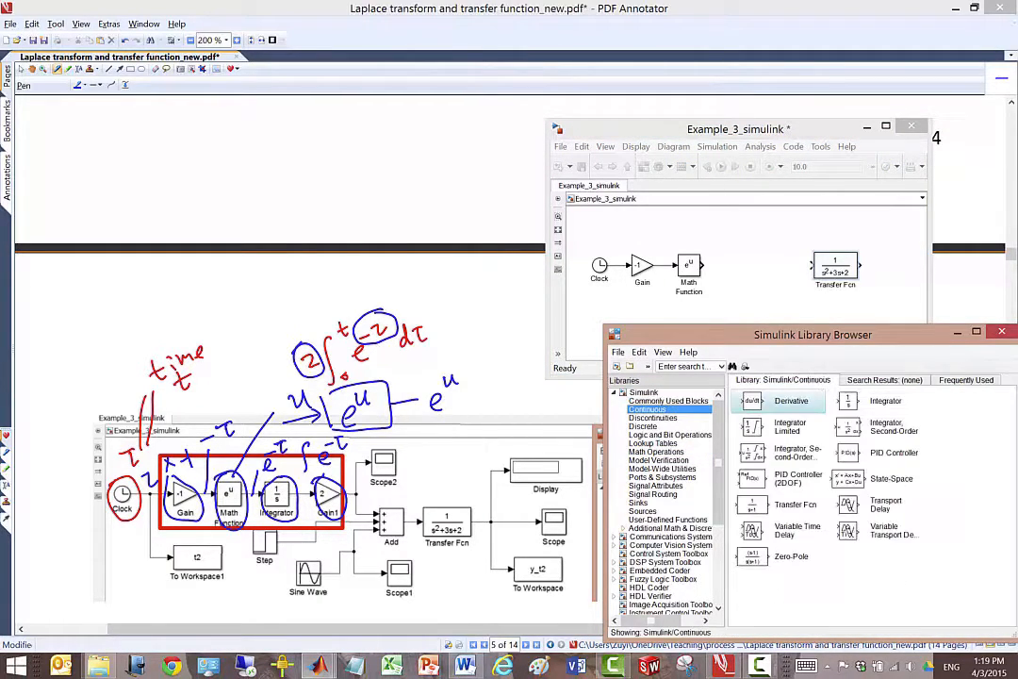
drag(884, 404, 769, 288)
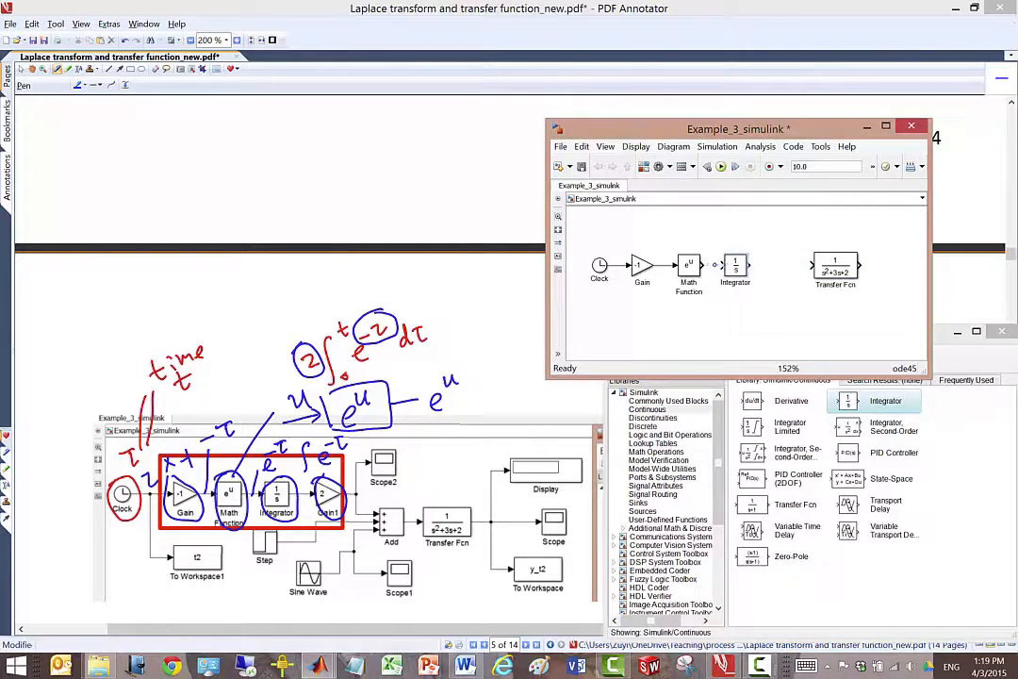
mouse_move(735, 268)
mouse_down()
mouse_move(758, 269)
mouse_move(745, 269)
mouse_up()
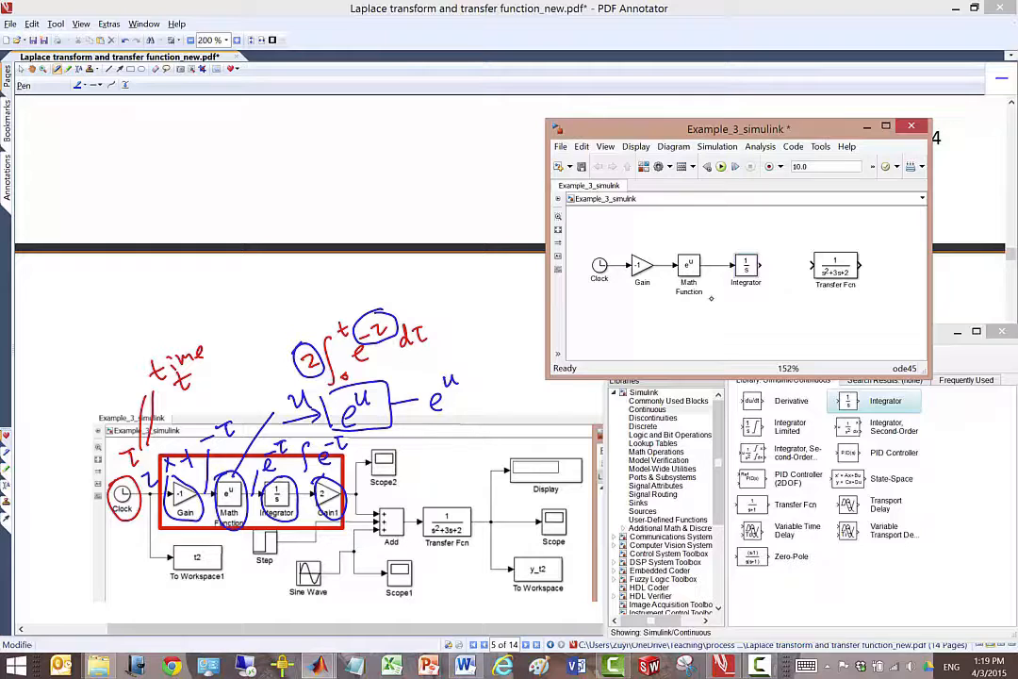
drag(731, 265, 723, 266)
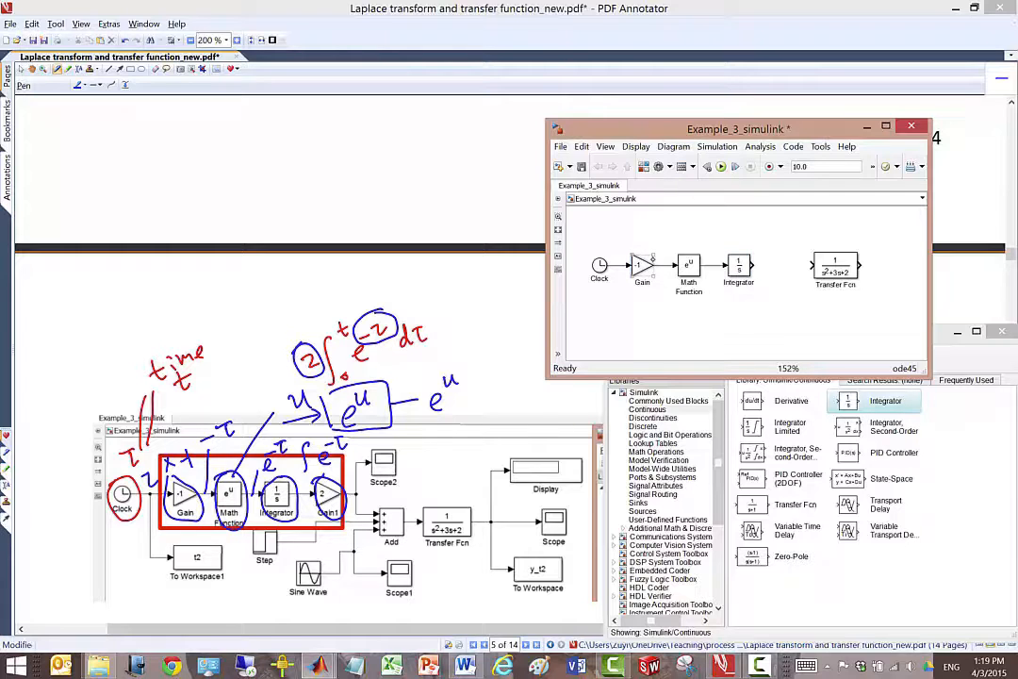
- Duplicate the Gain block to the right of the Integrator, connected to its output, and set the copy's gain to 2
drag(645, 272, 779, 279)
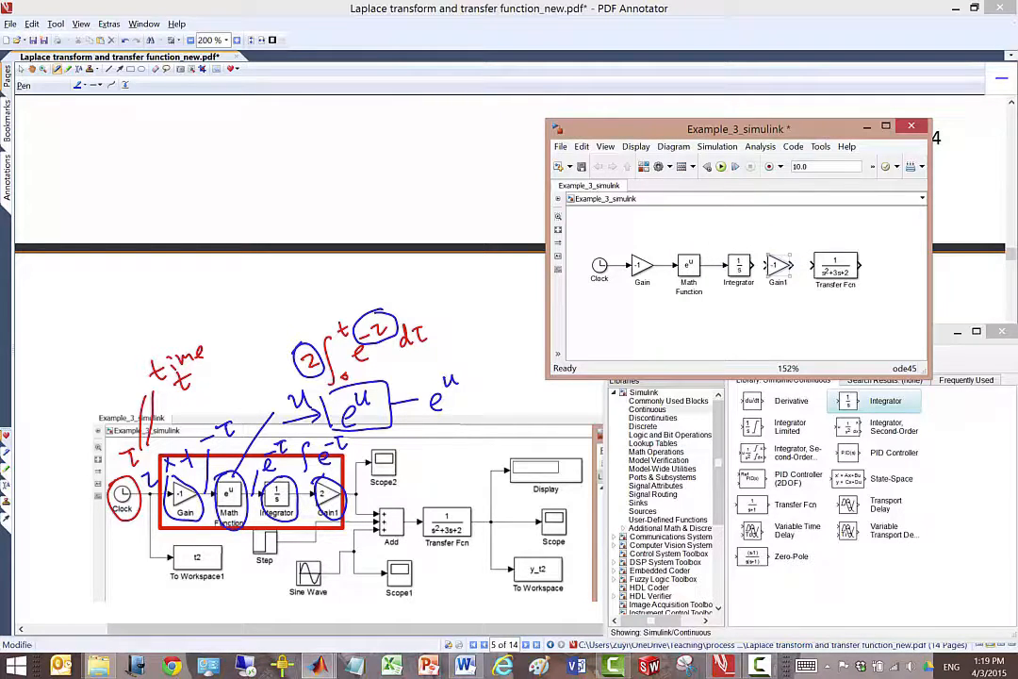
double_click(778, 266)
text(2)
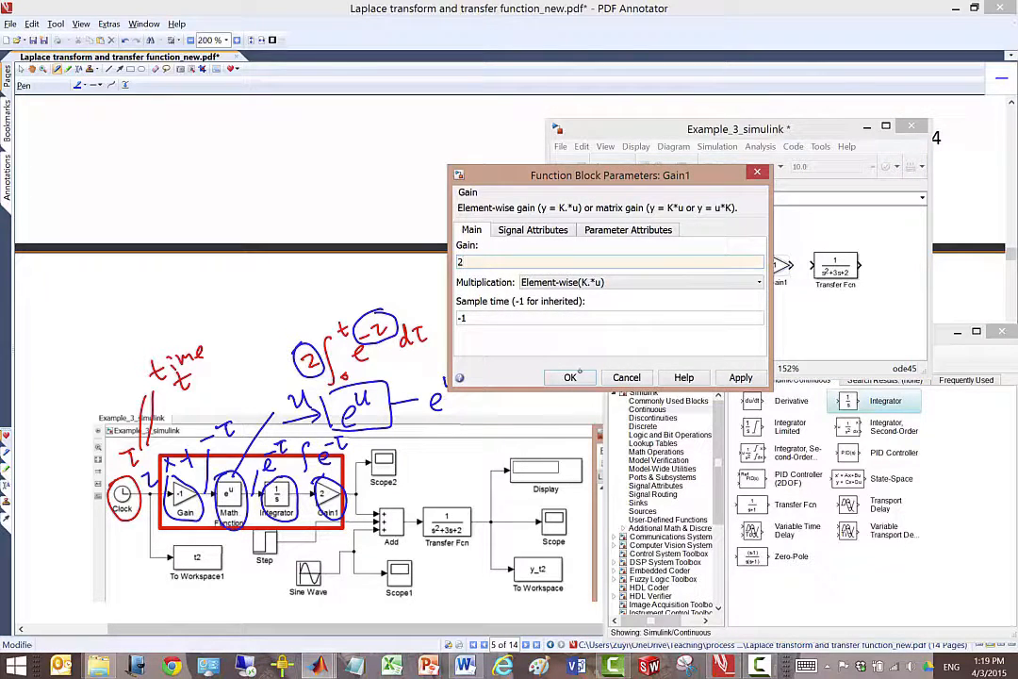
click(569, 377)
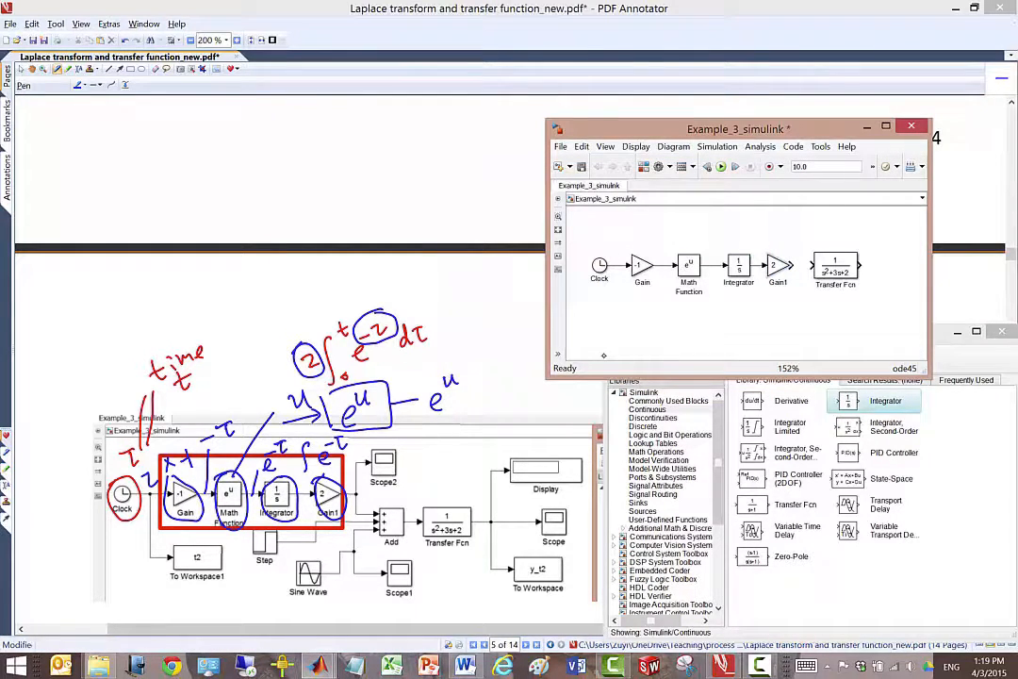
- Move the Transfer Fcn block down and to the right, away from the second Gain block
drag(837, 270, 865, 272)
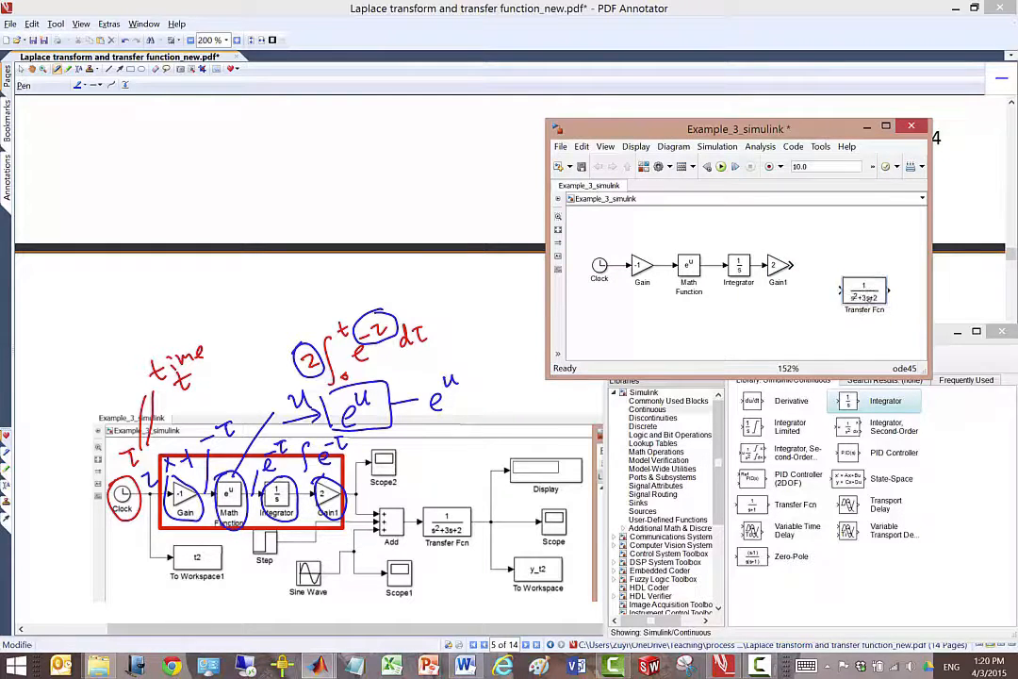
drag(864, 267, 878, 306)
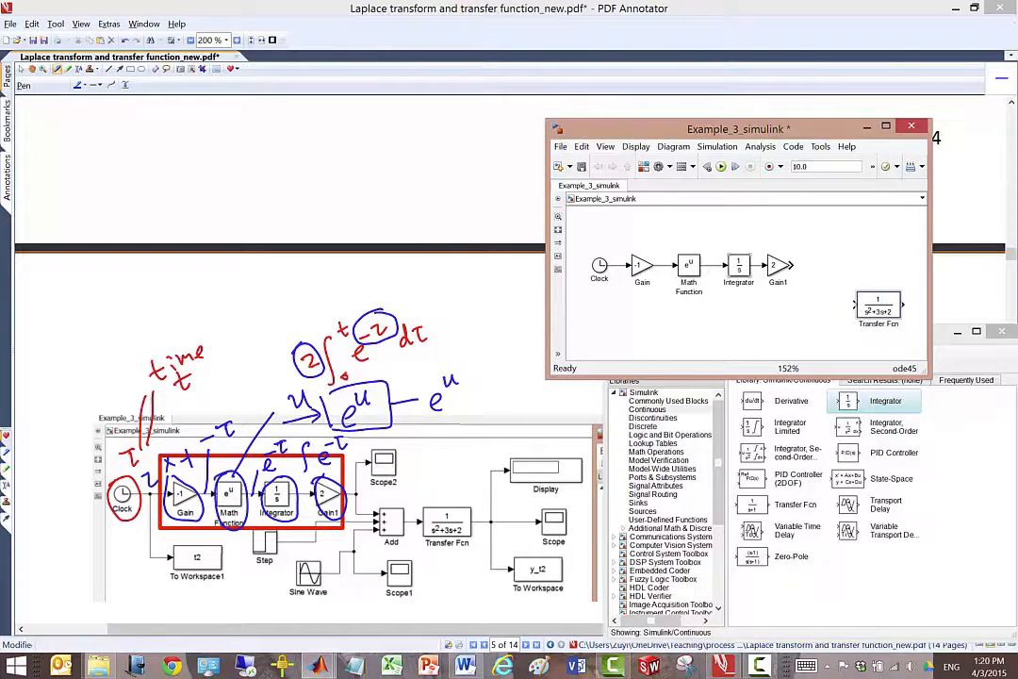
- Enlarge the model window and insert an Add block from the Math Operations library ahead of Transfer Fcn, connected to its input
drag(544, 378, 524, 474)
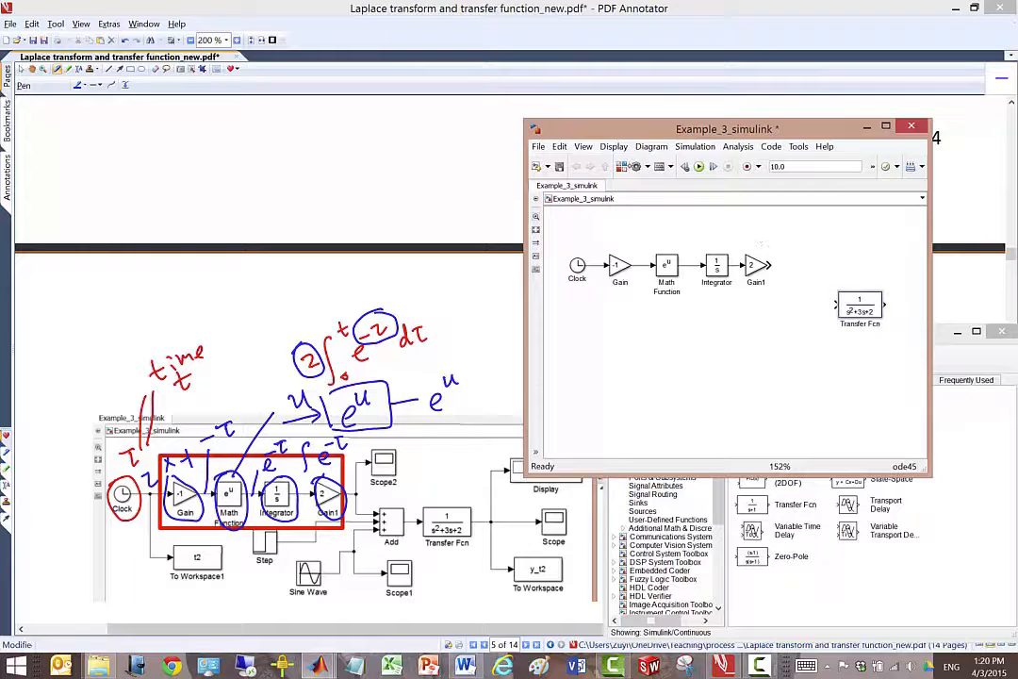
click(623, 167)
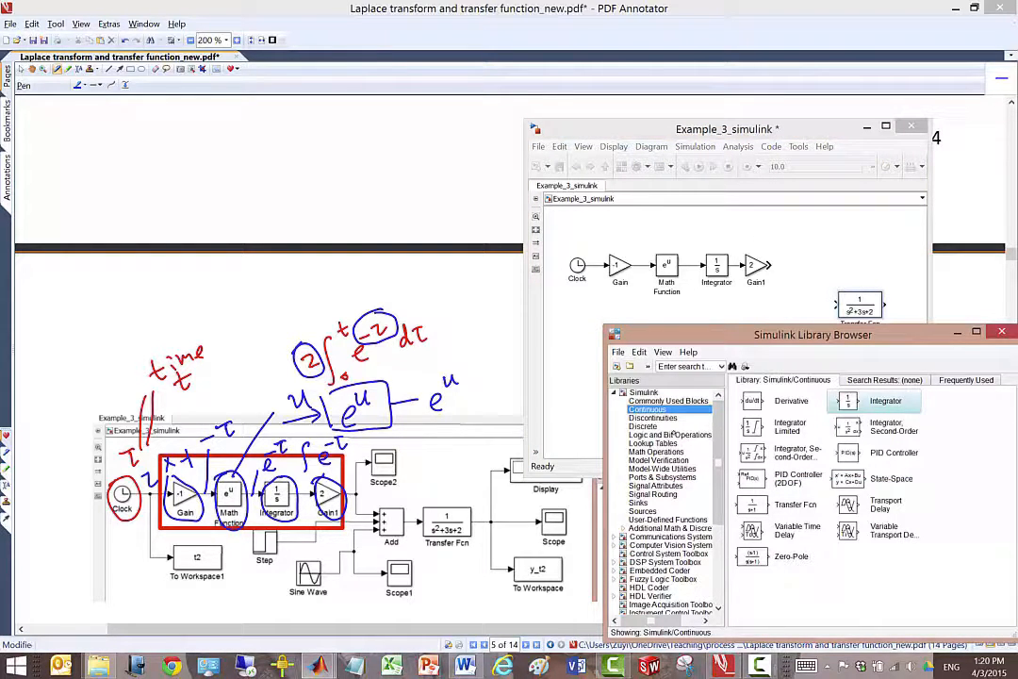
click(657, 452)
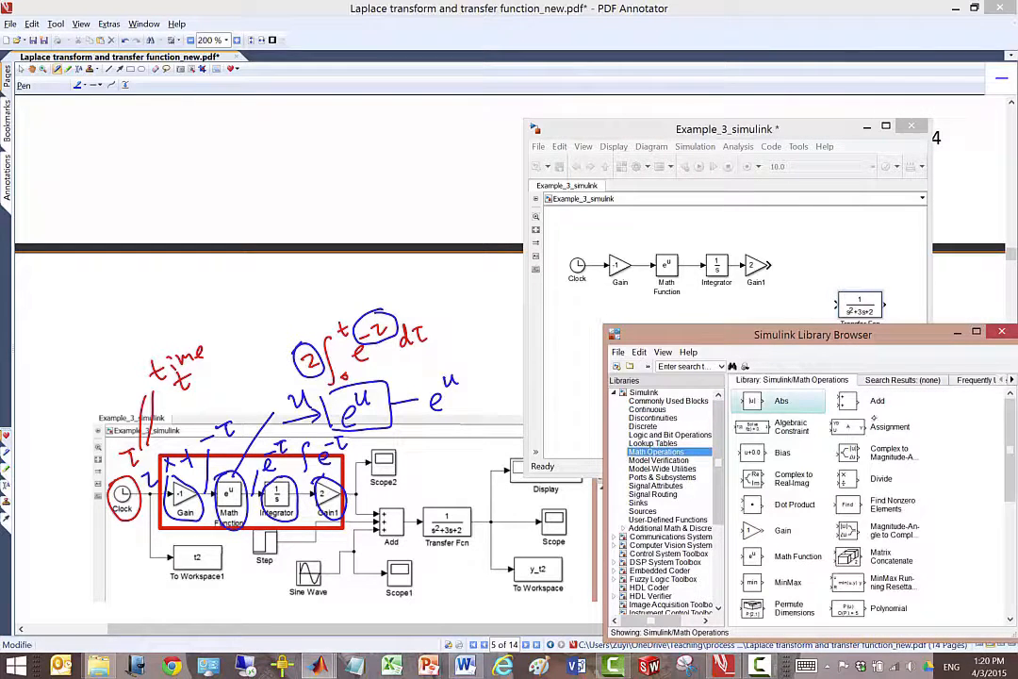
drag(854, 405, 810, 292)
- Give the Add block three inputs by setting its list of signs to +++
double_click(803, 293)
click(525, 321)
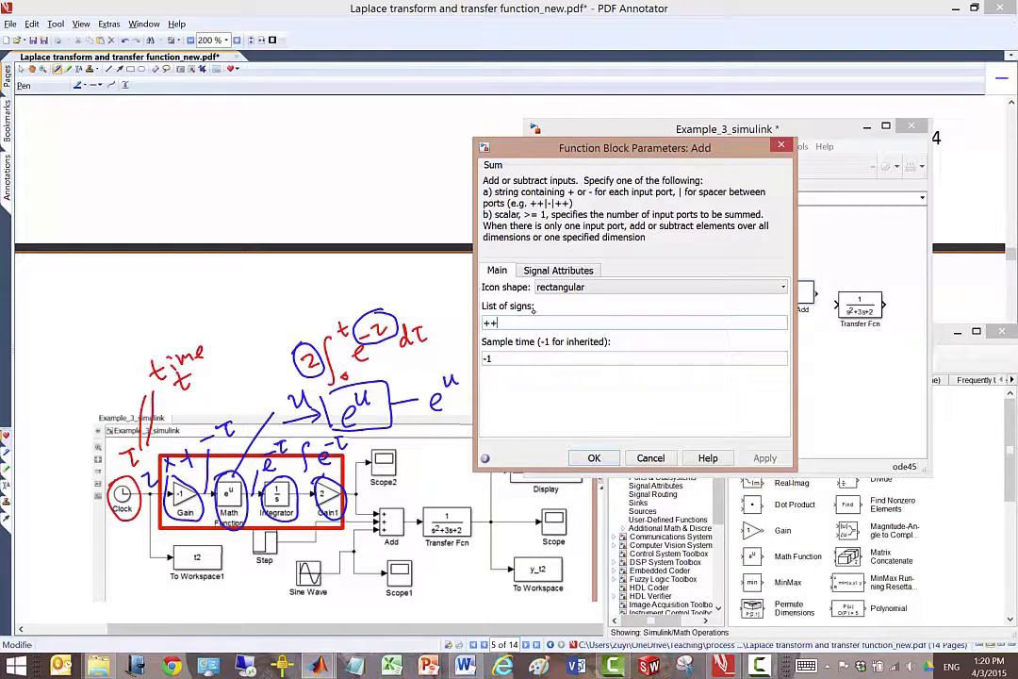
text(+)
click(594, 458)
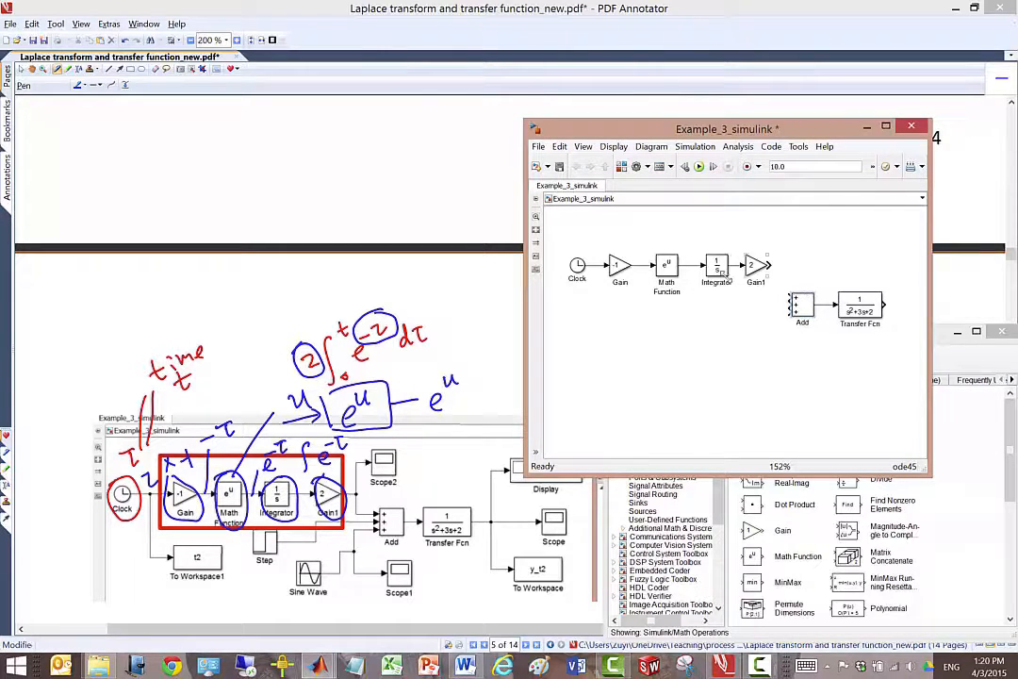
- Shift the Clock-to-Gain1 chain left, connect the Gain1 output to the Add block's first input, and save the model
drag(552, 245, 780, 300)
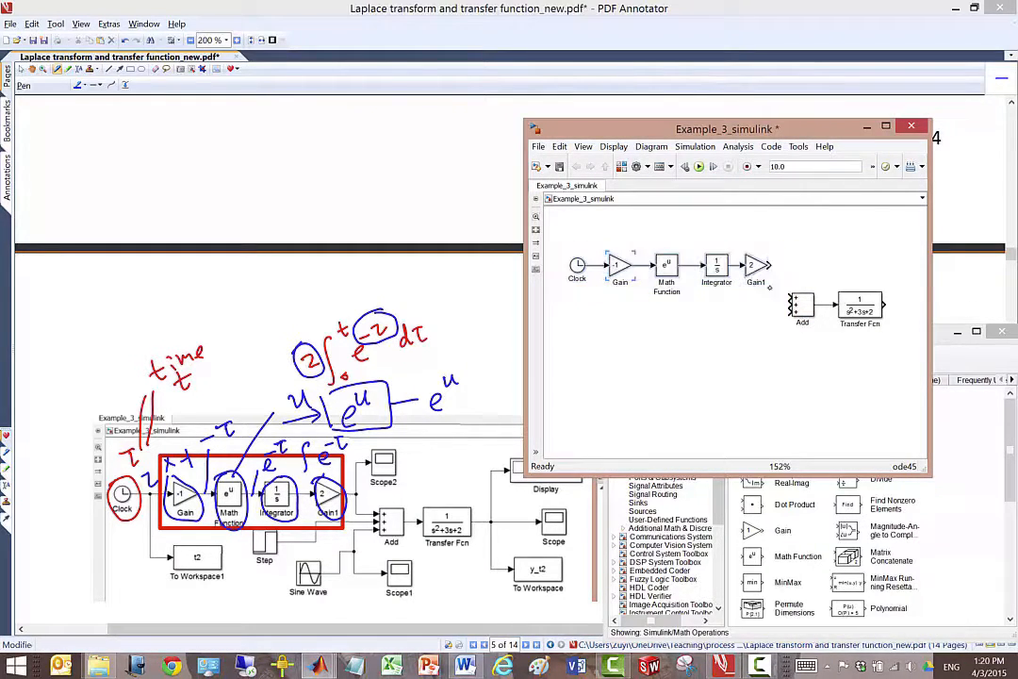
drag(717, 269, 700, 273)
click(768, 333)
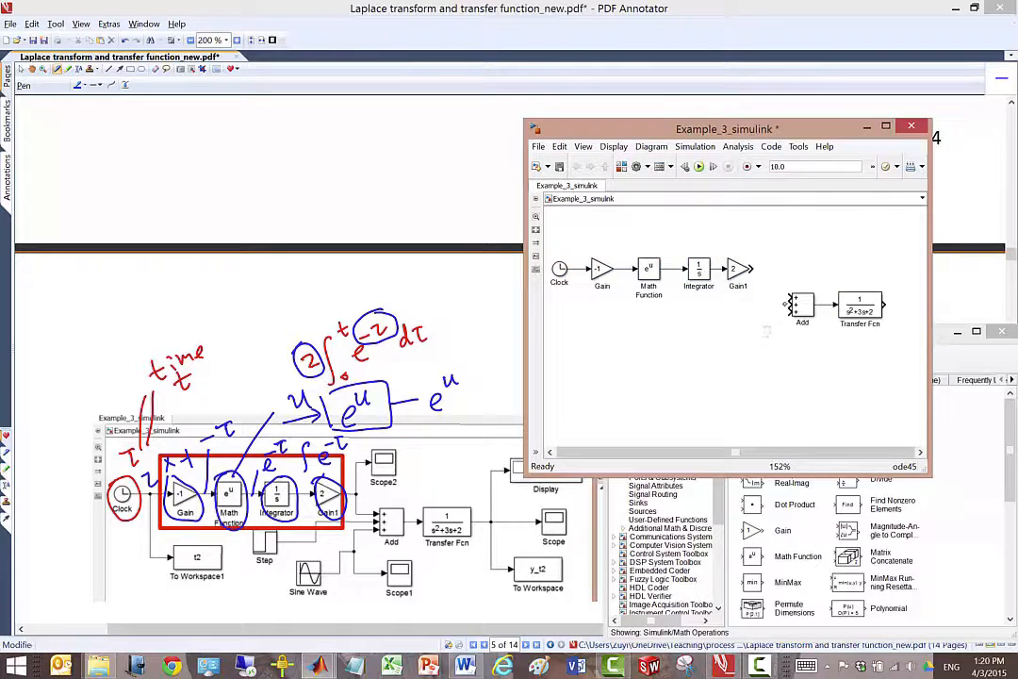
drag(781, 285, 767, 255)
click(558, 164)
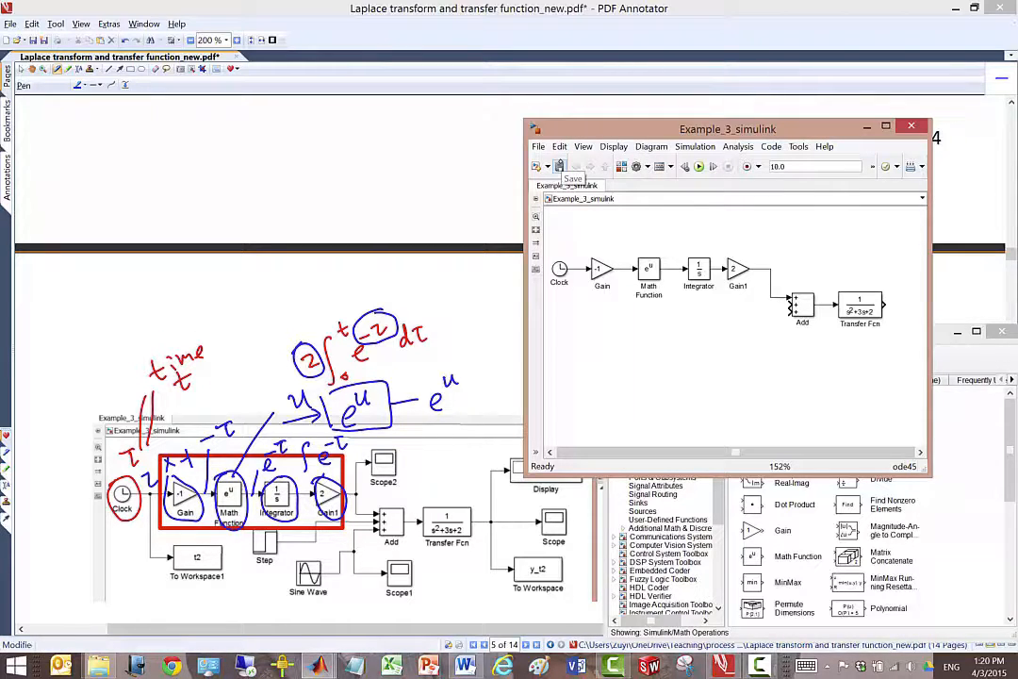
- Switch to PDF Annotator, circle step(t-5) in the instructions below the model figure, and underline its values 2, 0 and 5
click(1009, 619)
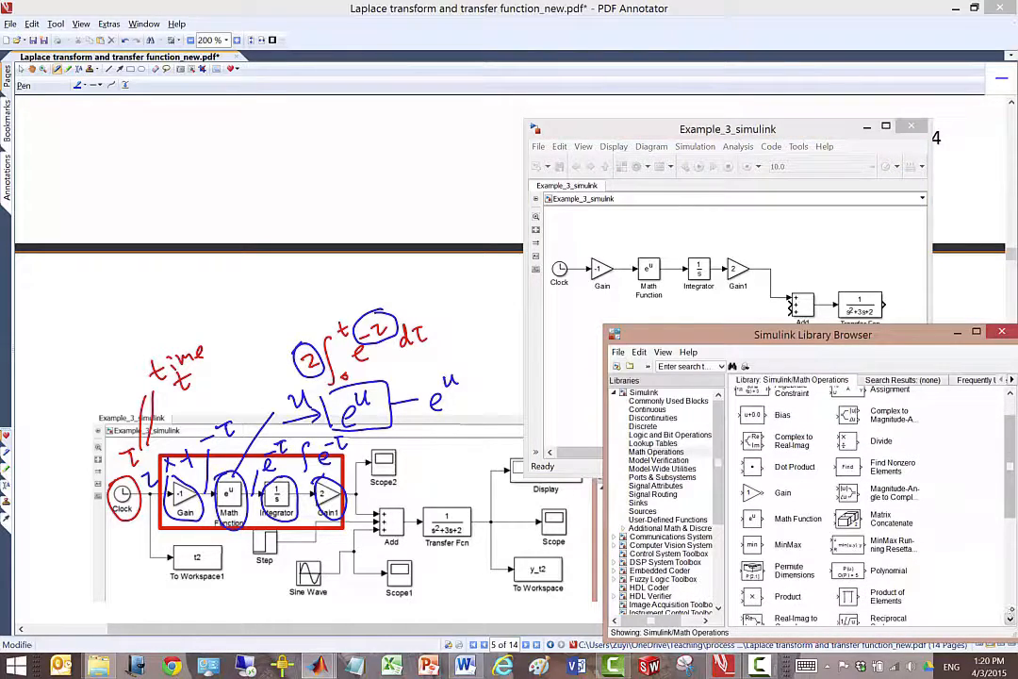
click(461, 595)
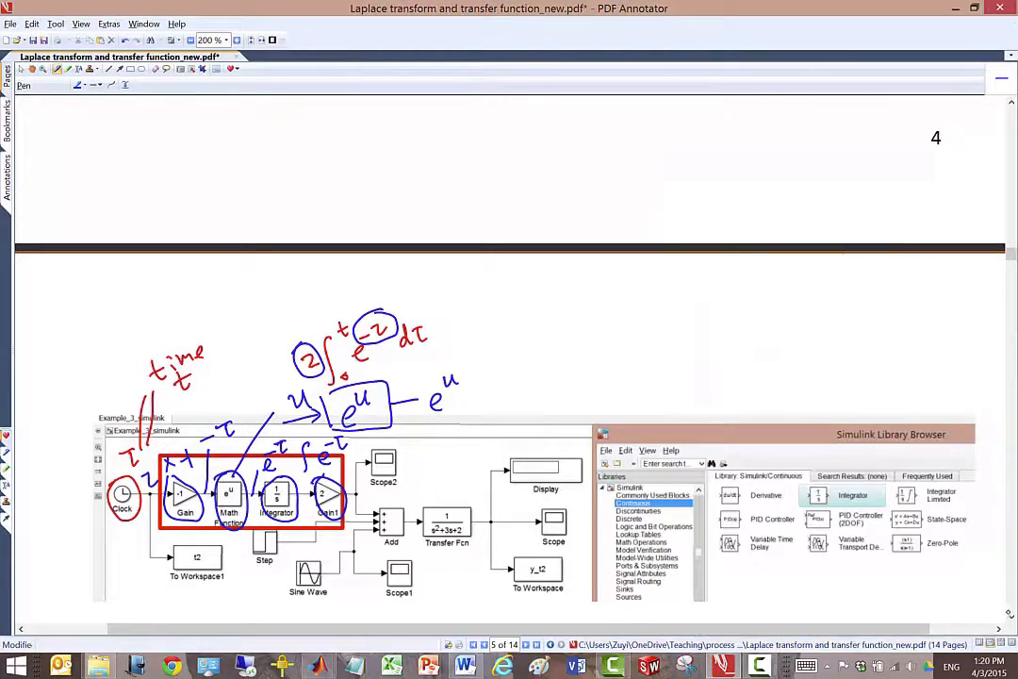
click(1011, 619)
click(1012, 618)
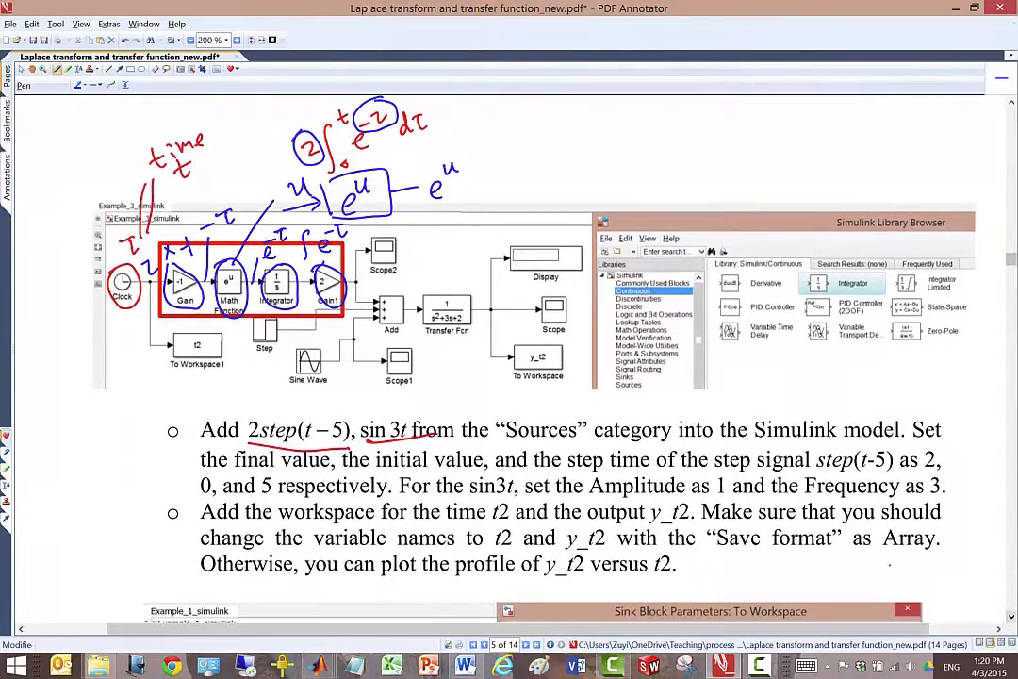
mouse_move(813, 471)
mouse_down()
mouse_move(900, 453)
mouse_move(816, 471)
mouse_up()
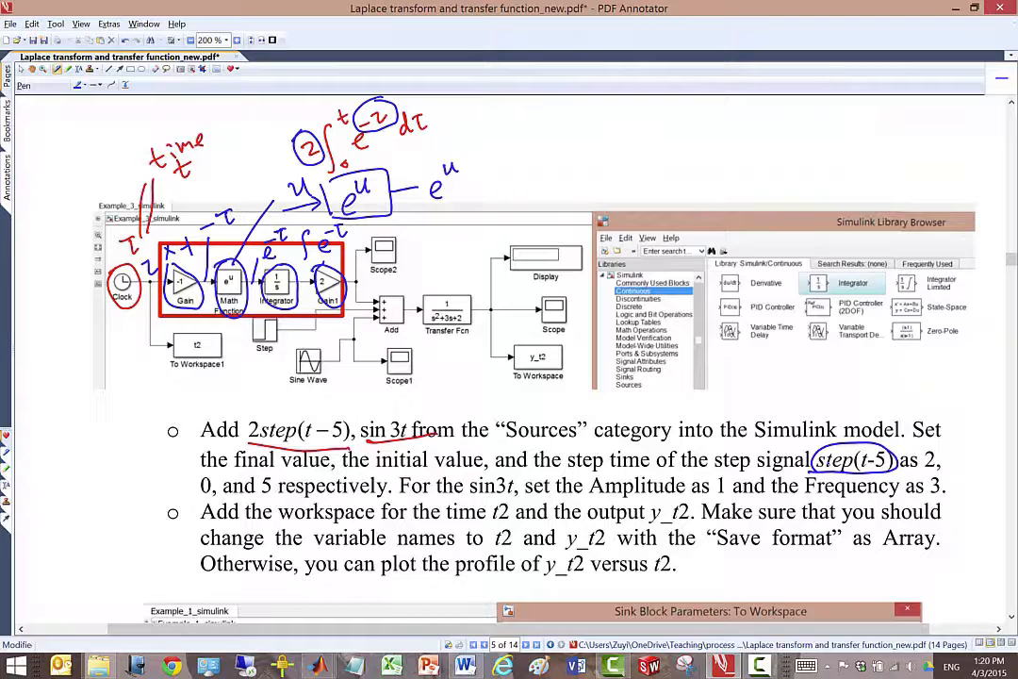
drag(195, 494, 275, 497)
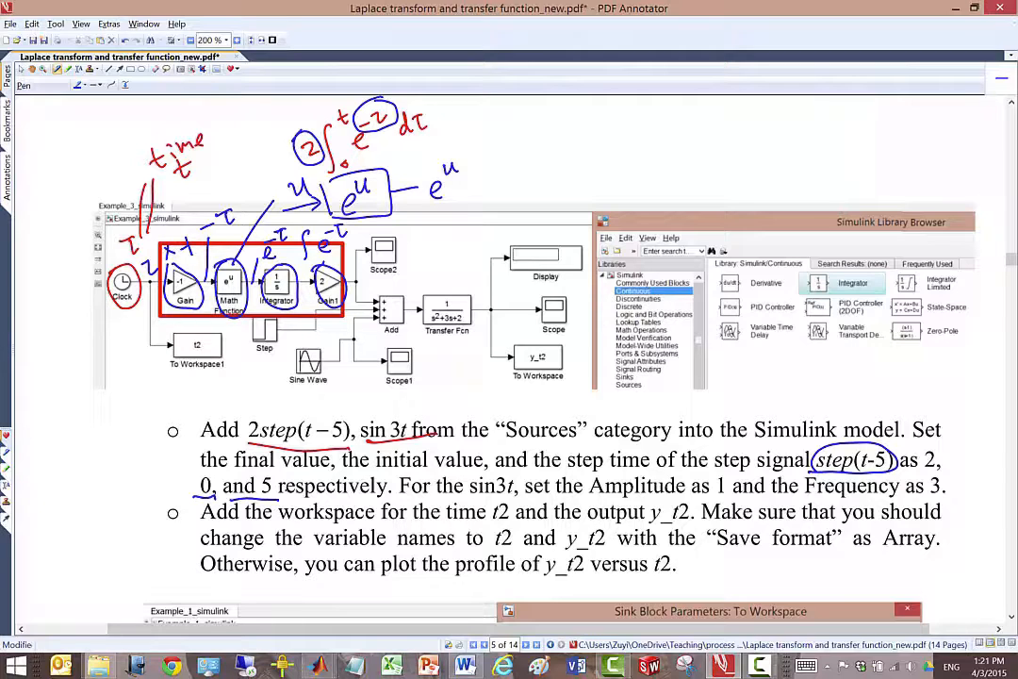
drag(906, 474, 946, 473)
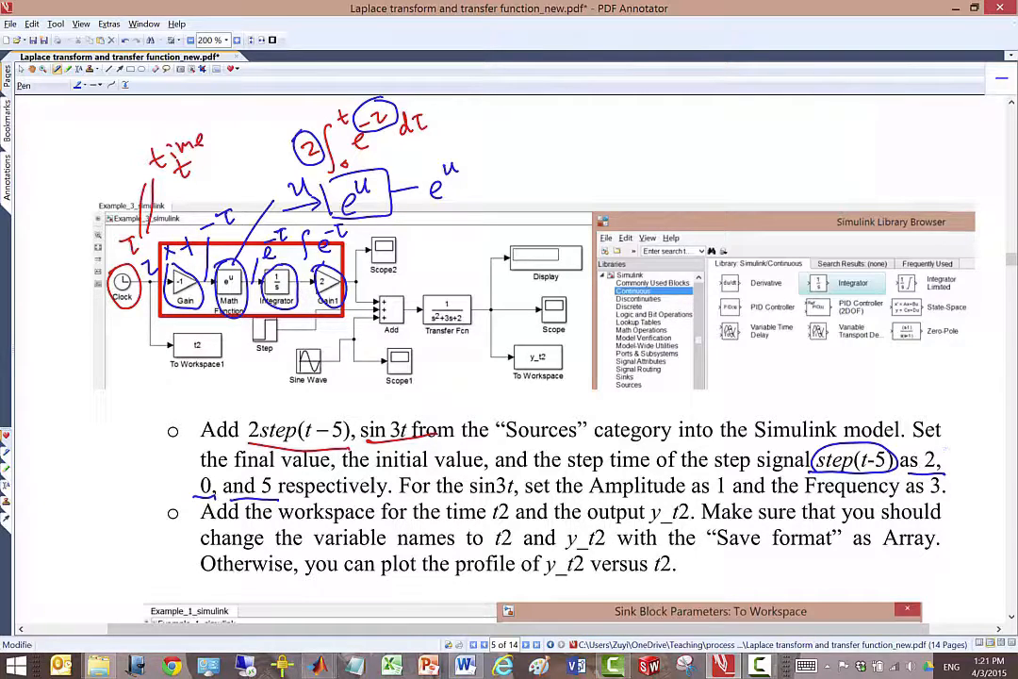